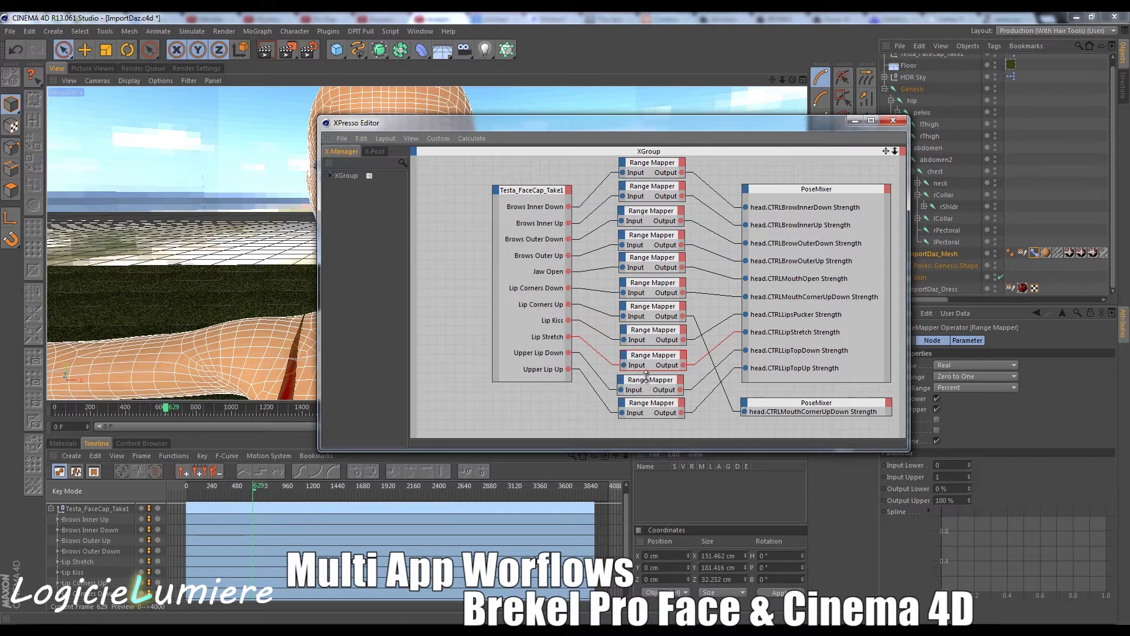
Step: Nudge the Upper Lip Down Range Mapper node and move the XPresso Editor off the viewport
drag(649, 383, 647, 406)
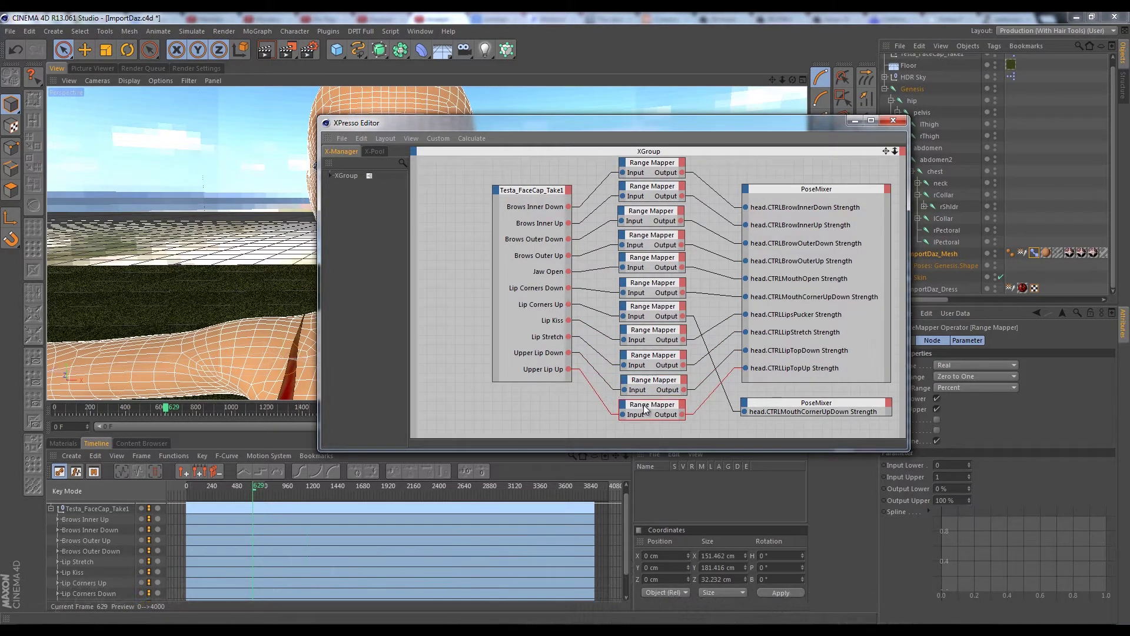
drag(560, 123, 945, 140)
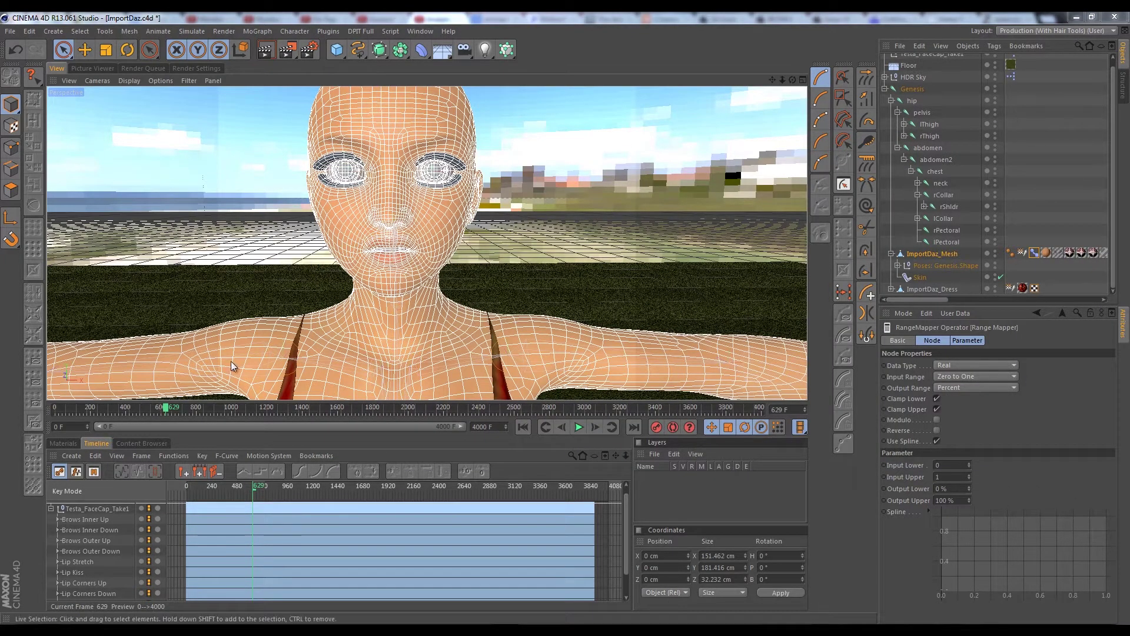
Step: Scrub the face-capture animation back and forth along the timeline, stopping at frame 2558
drag(165, 409, 725, 409)
drag(613, 409, 502, 409)
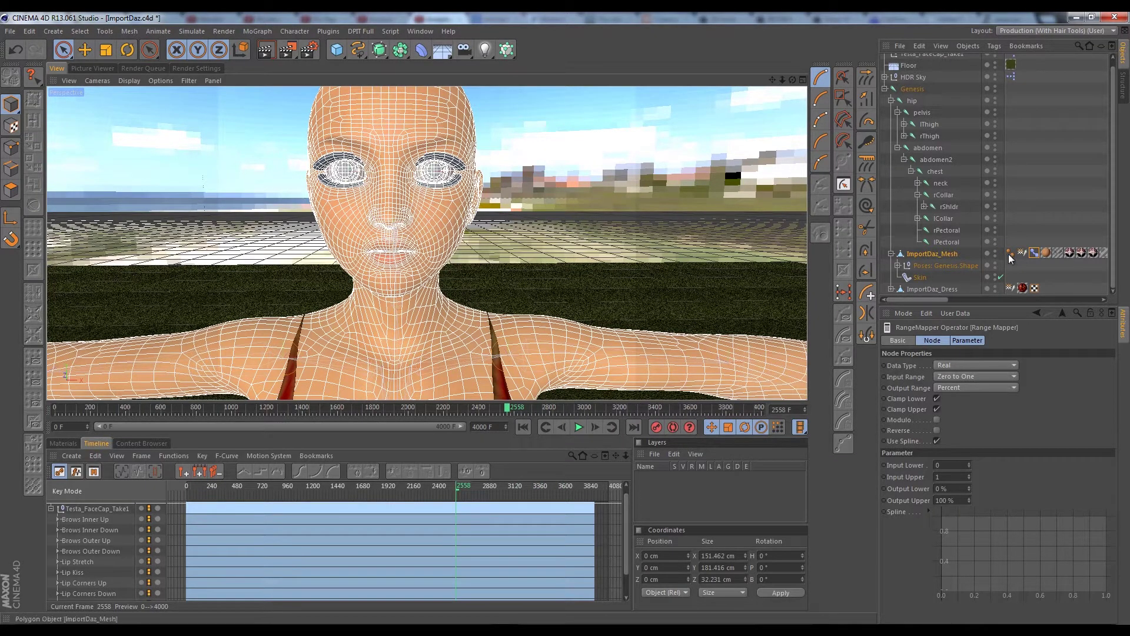
Step: Show the mesh's Pose Morph sliders, pick head.CTRLVSMW, browse the list, and reopen the XPresso graph
click(1033, 254)
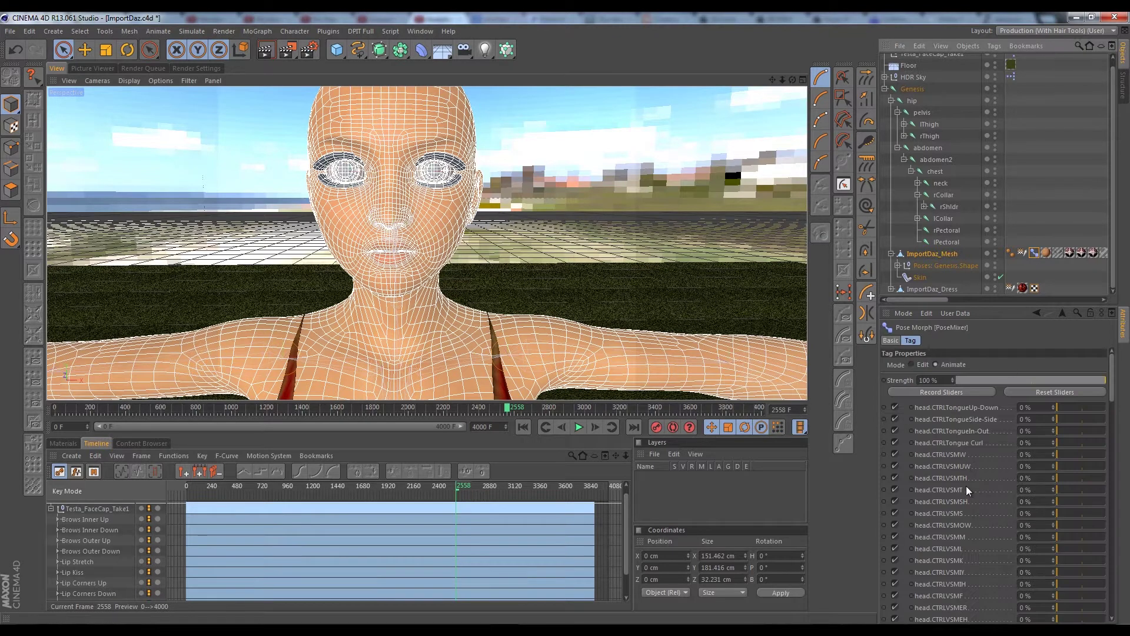
click(952, 452)
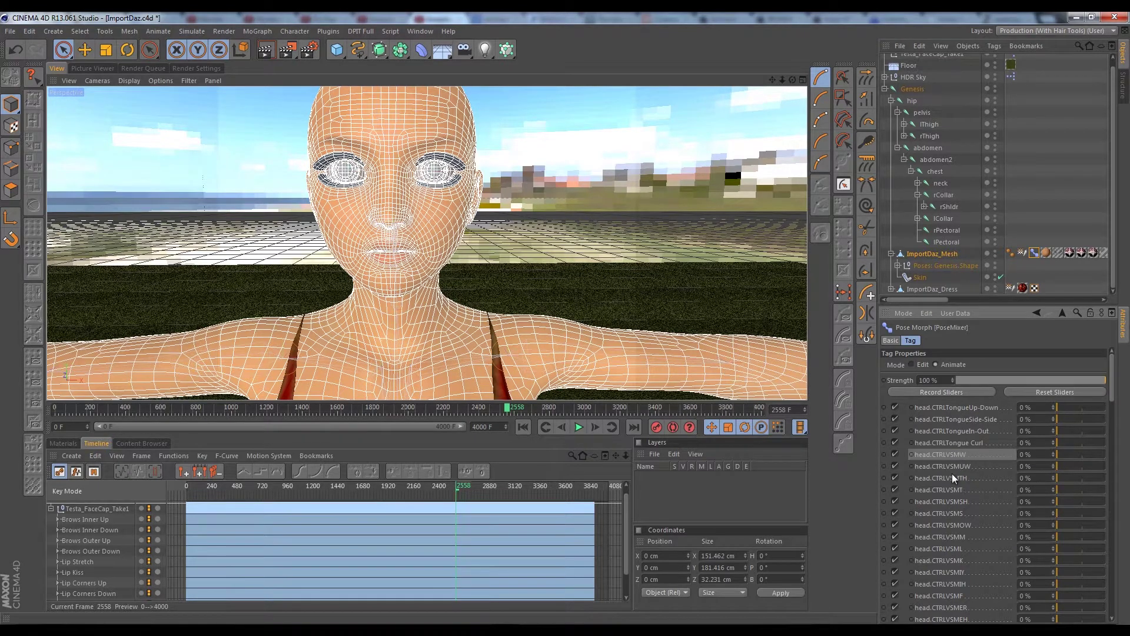
scroll(951, 538, down, 5)
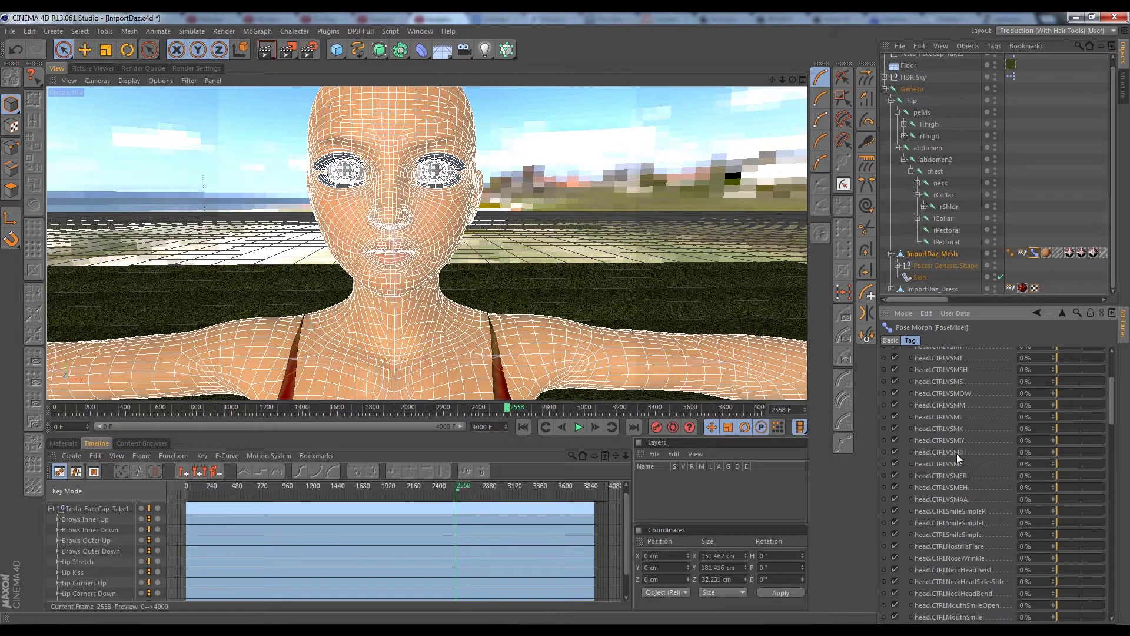
scroll(956, 449, up, 3)
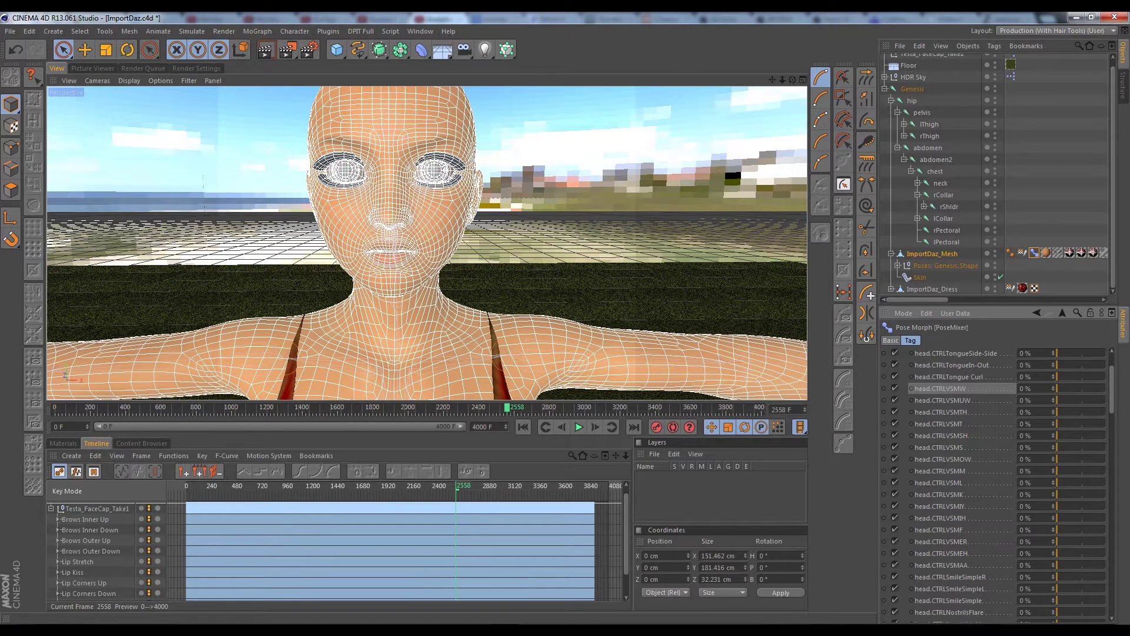
double_click(1010, 54)
drag(609, 111, 525, 115)
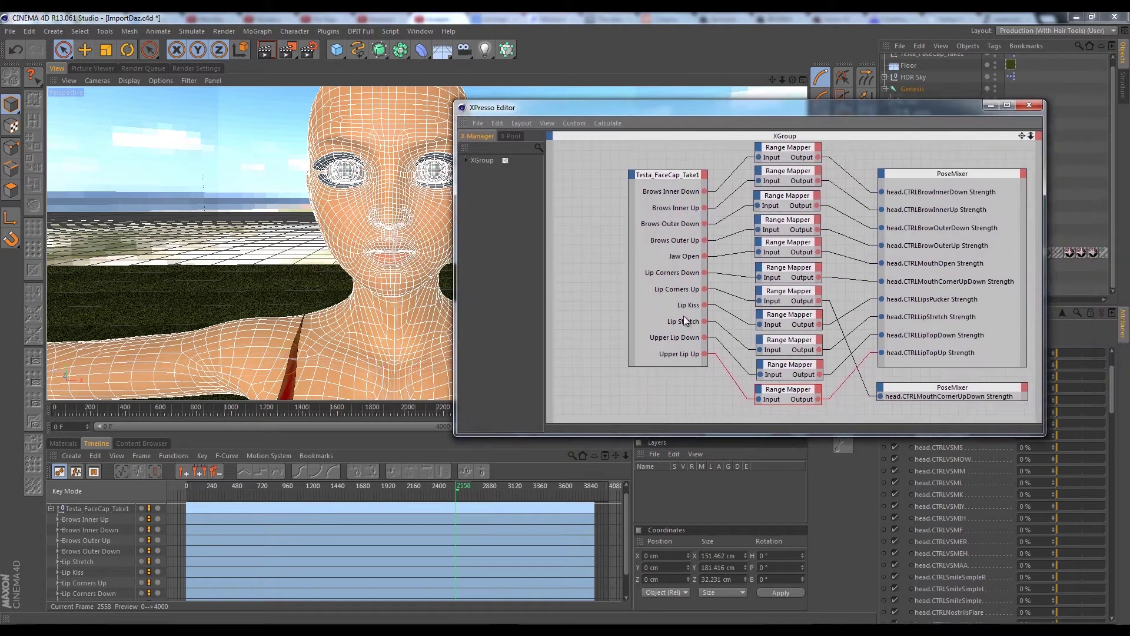
drag(704, 306, 759, 324)
drag(662, 115, 1129, 120)
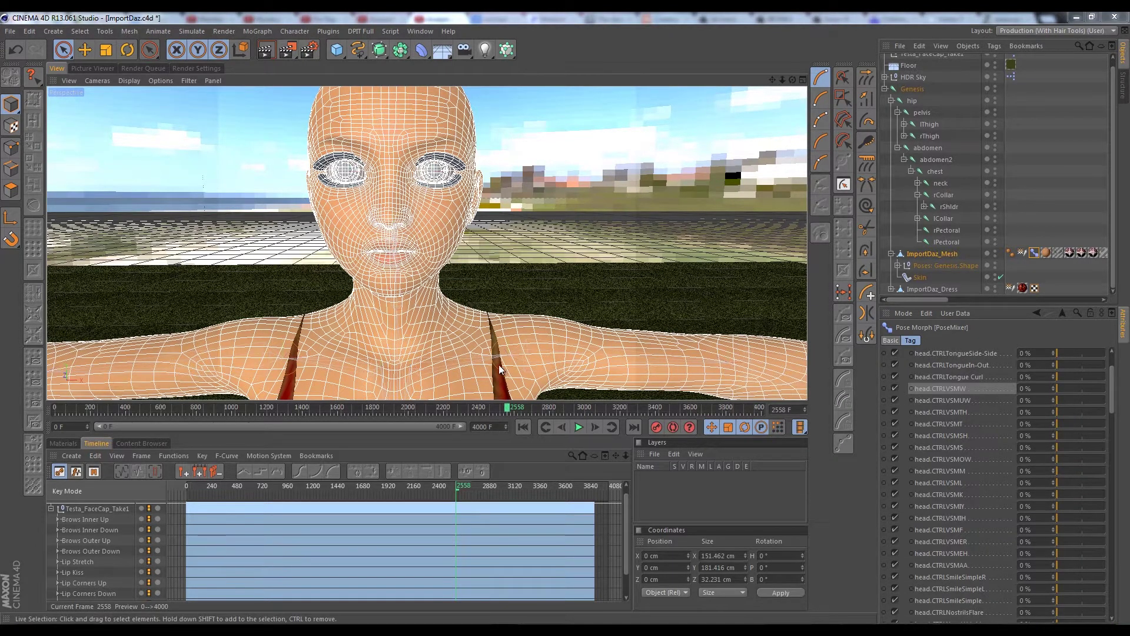
Step: Scrub back to frame 666 and orbit the camera to view the face from the side
drag(507, 407, 172, 408)
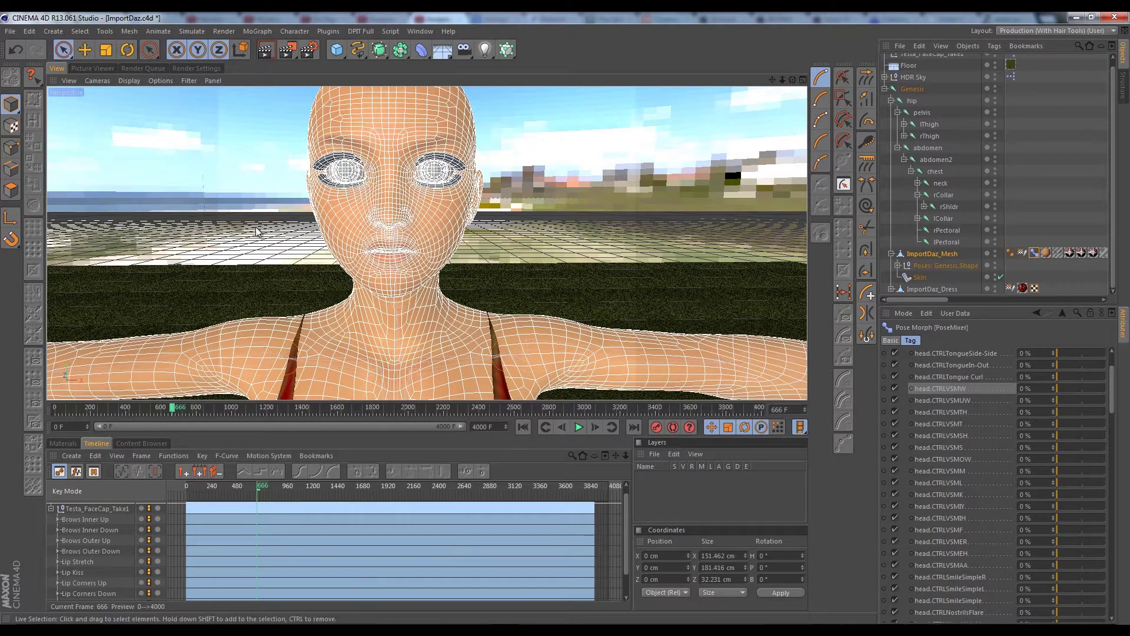
alt+drag(257, 231, 389, 230)
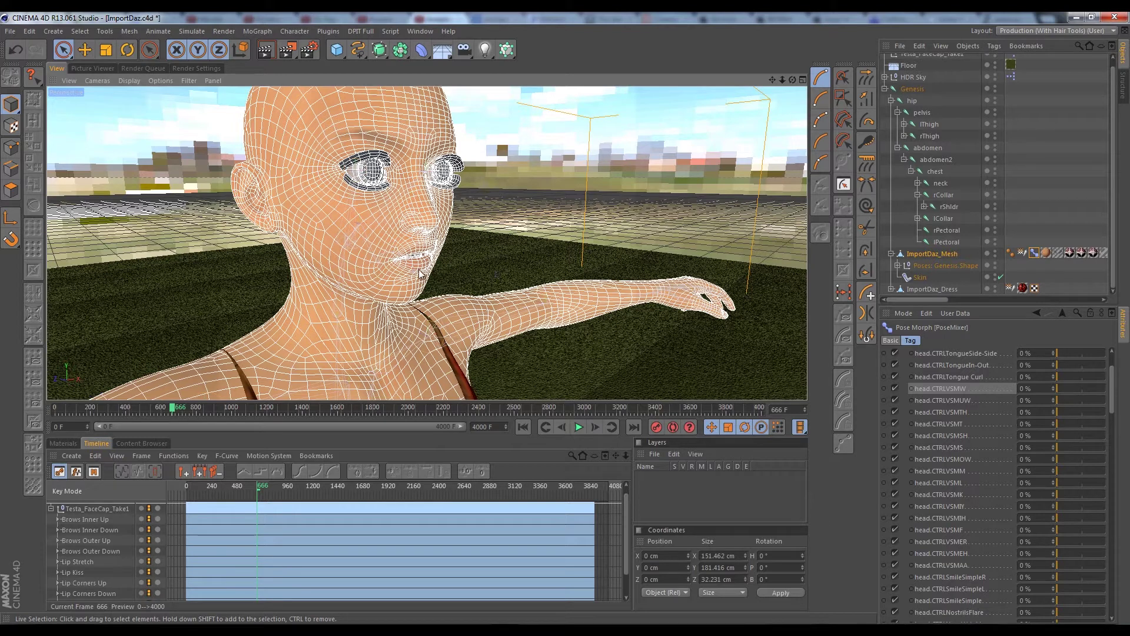
Step: Scroll up and down the Pose Morph sliders to review their animated values
scroll(980, 521, down, 6)
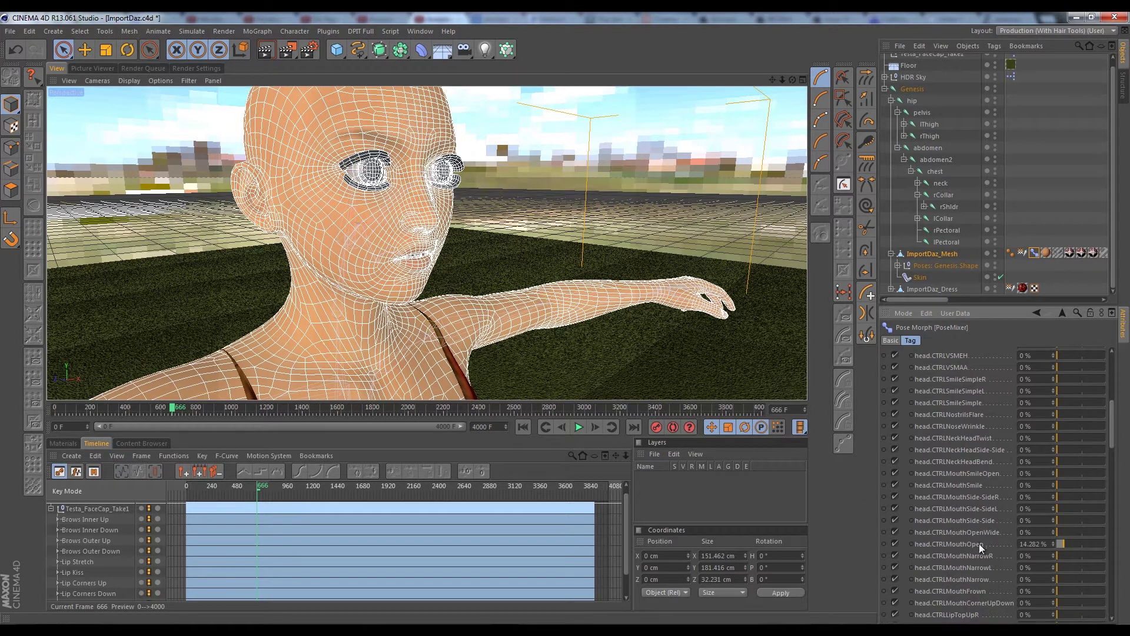
scroll(973, 506, down, 4)
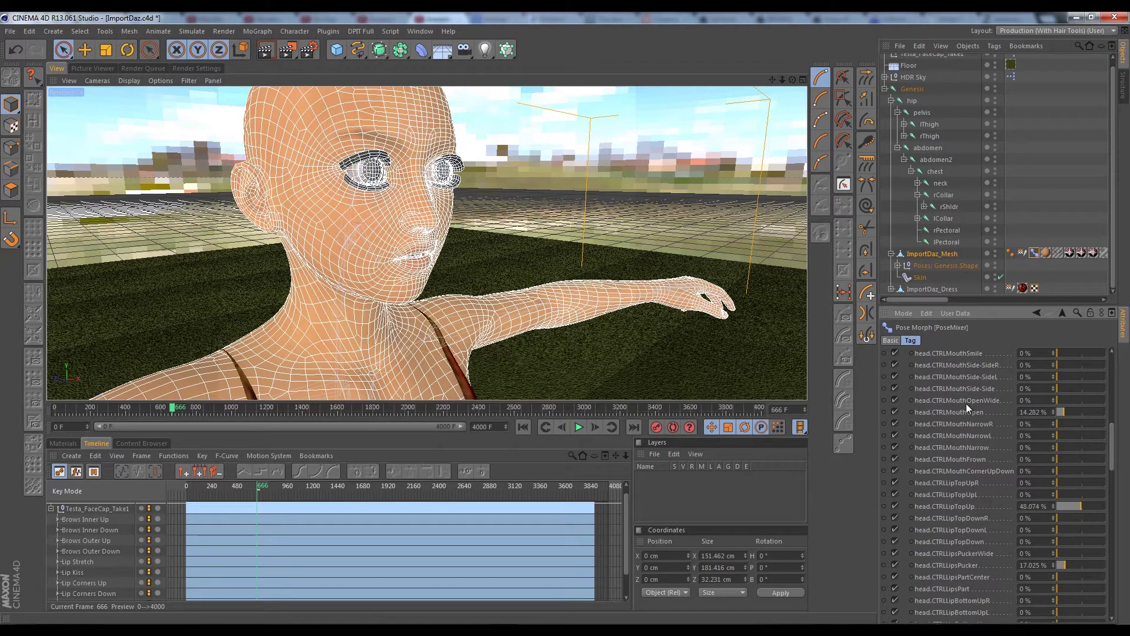
scroll(969, 405, up, 2)
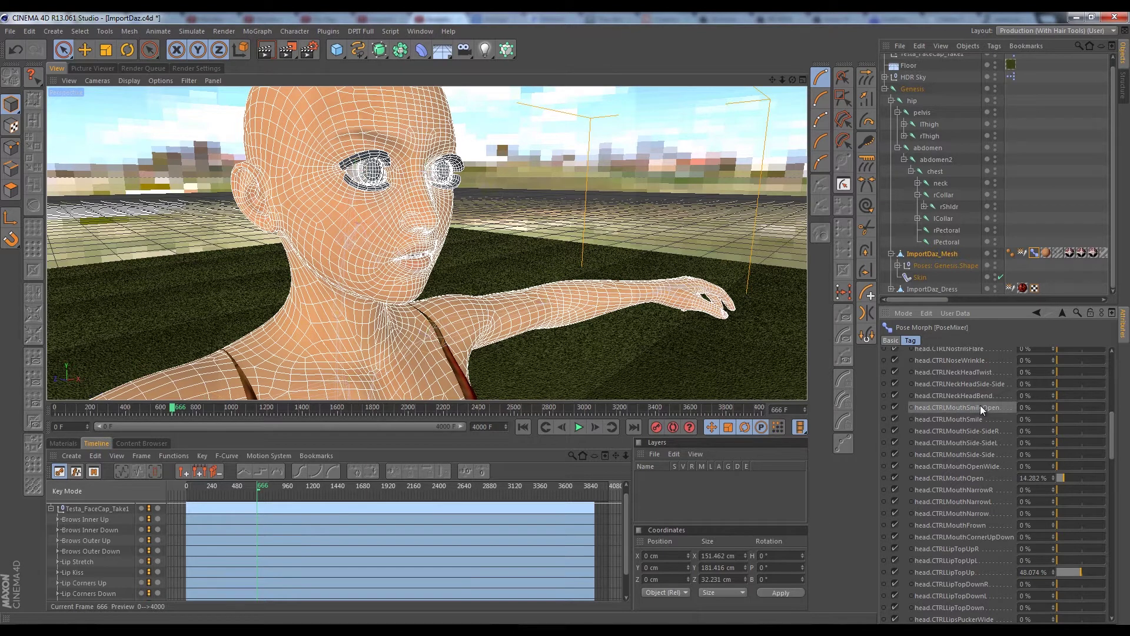
scroll(980, 405, up, 2)
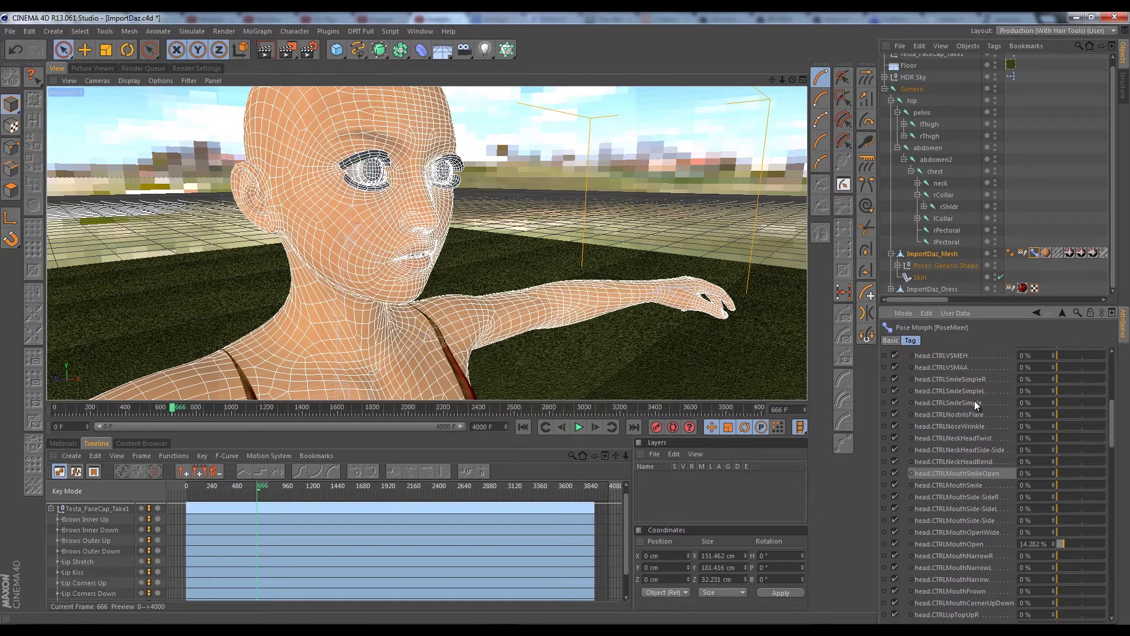
scroll(975, 419, down, 7)
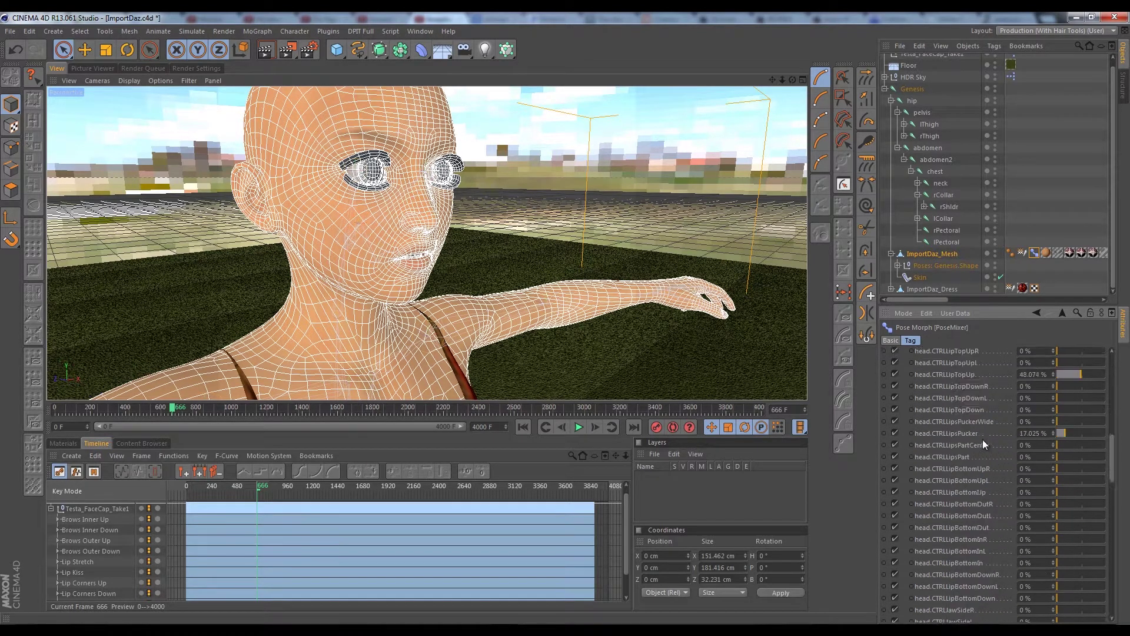
scroll(983, 439, down, 15)
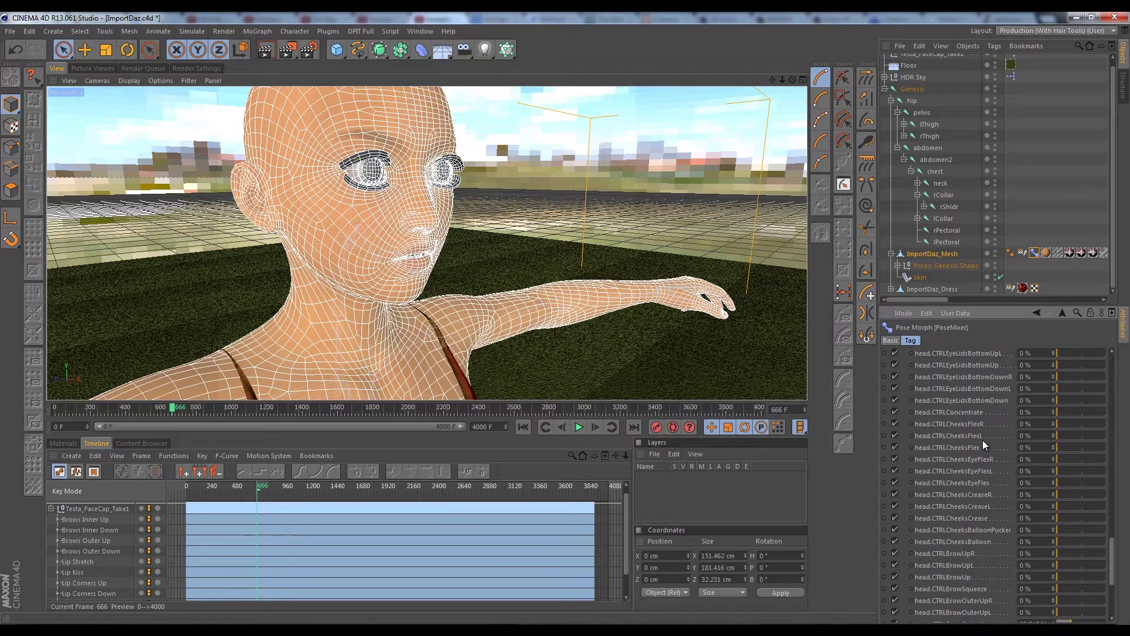
scroll(983, 439, down, 4)
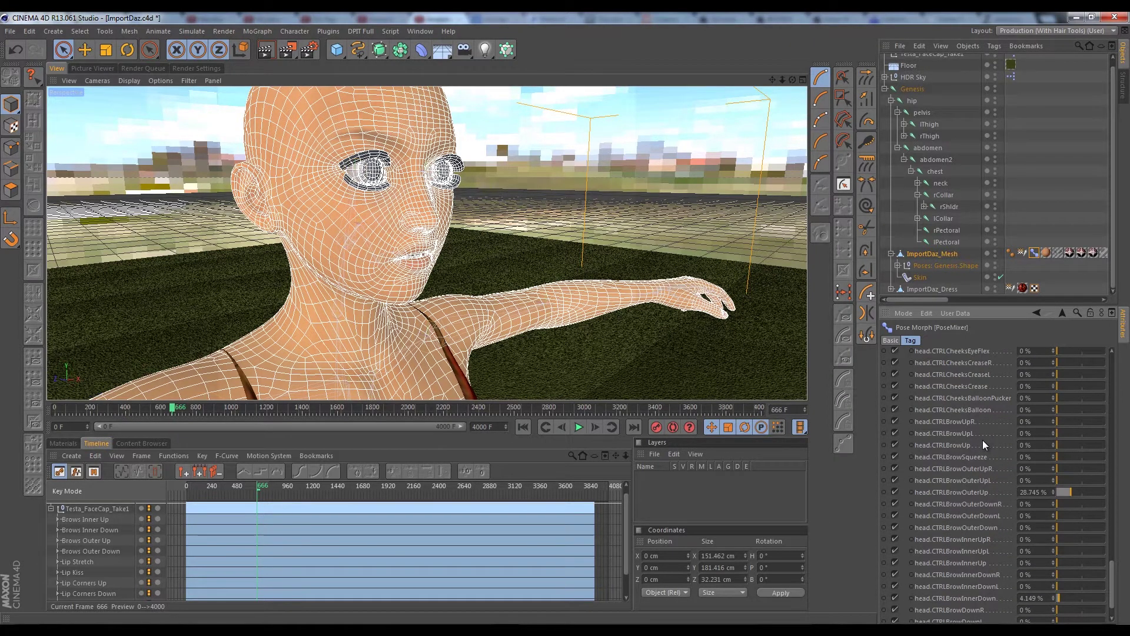
scroll(983, 440, up, 9)
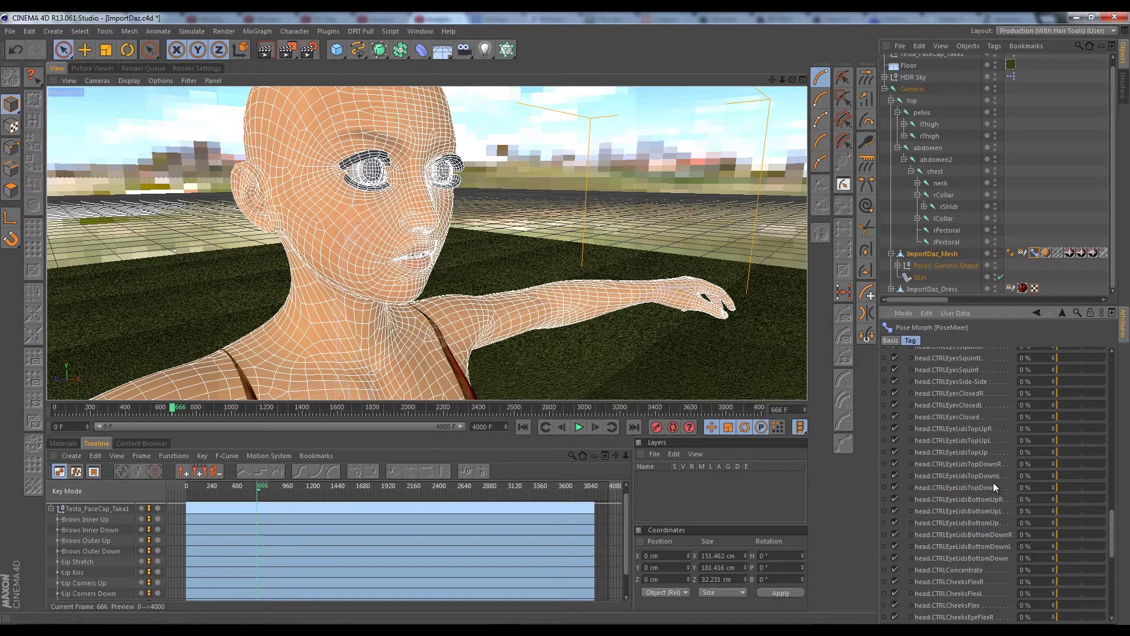
scroll(990, 482, down, 5)
scroll(987, 481, up, 15)
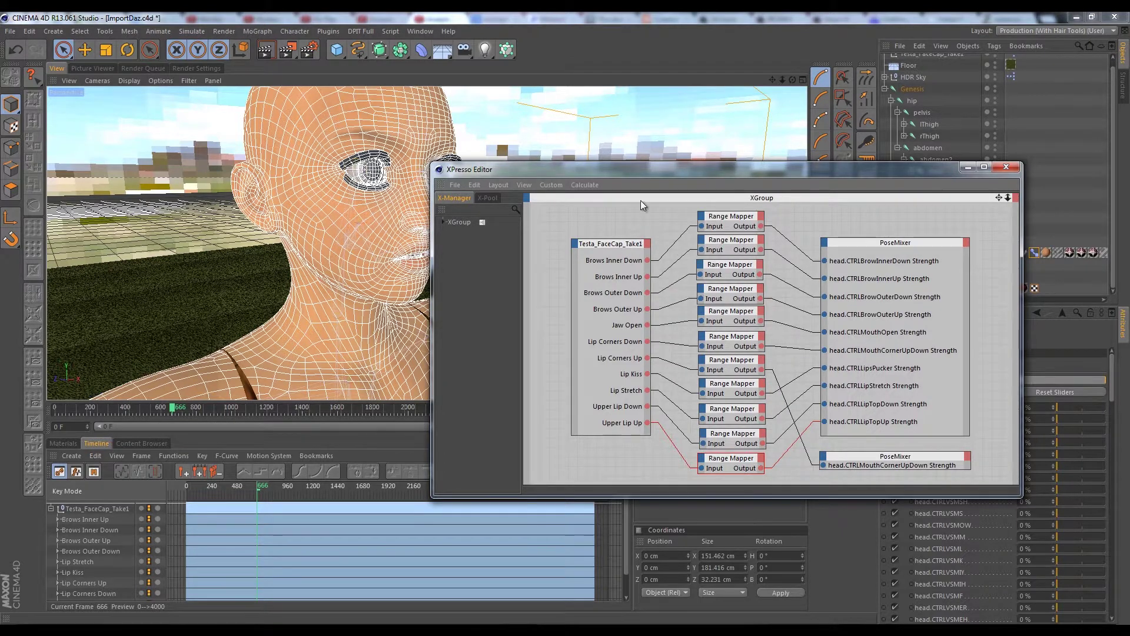
Step: Move the XPresso Editor to the screen edge, scan the Pose Morph list, and orbit toward the shoulder
drag(644, 174, 1127, 220)
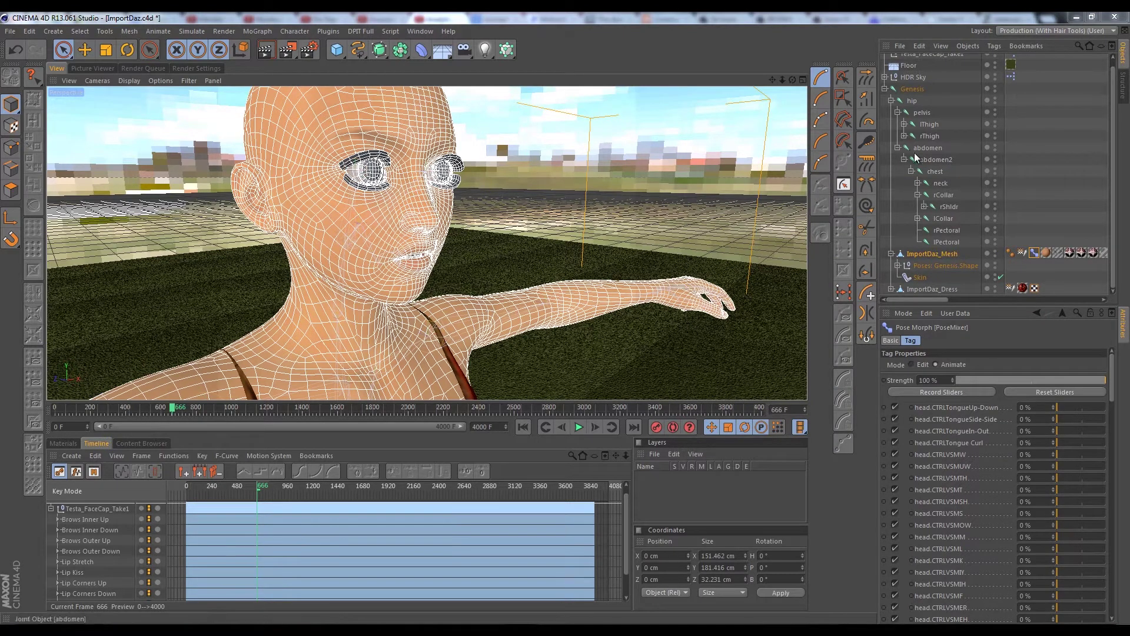
scroll(947, 521, down, 10)
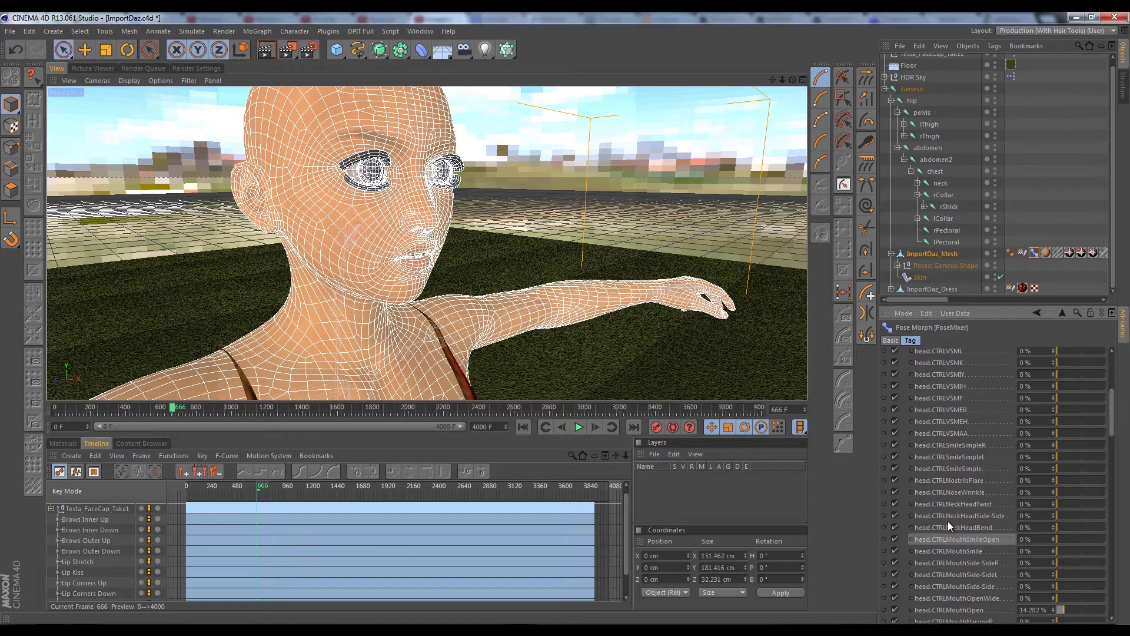
scroll(948, 521, up, 5)
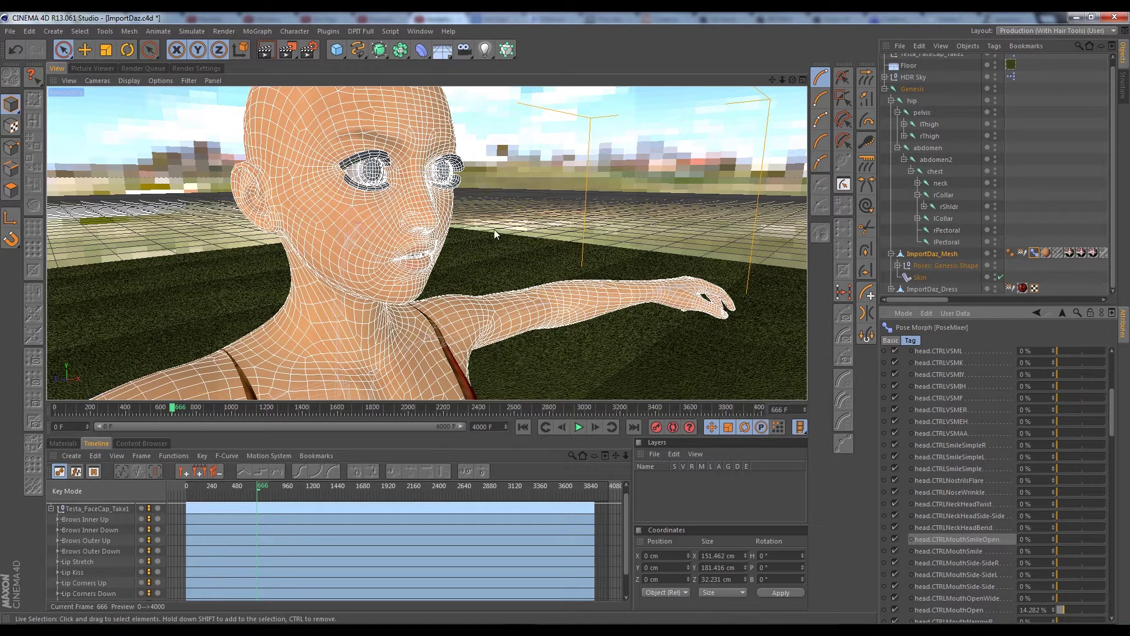
alt+drag(490, 234, 404, 256)
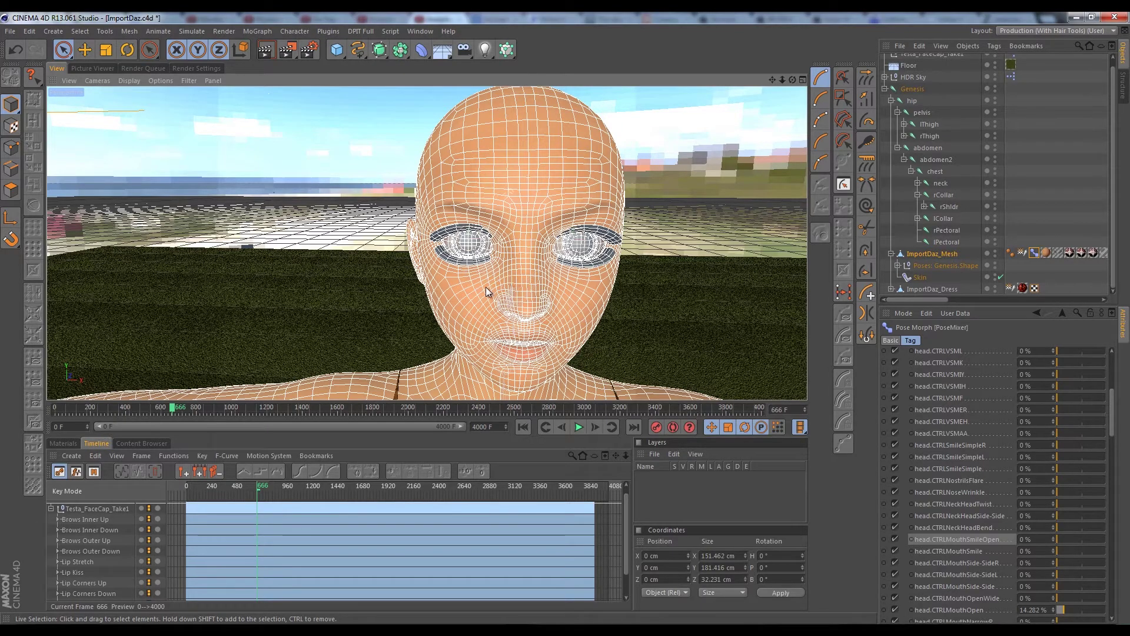
Step: Orbit and zoom out to frame head, shoulders and outstretched arms, then start a viewport render
alt+drag(486, 287, 454, 284)
scroll(428, 250, down, 2)
scroll(446, 267, down, 3)
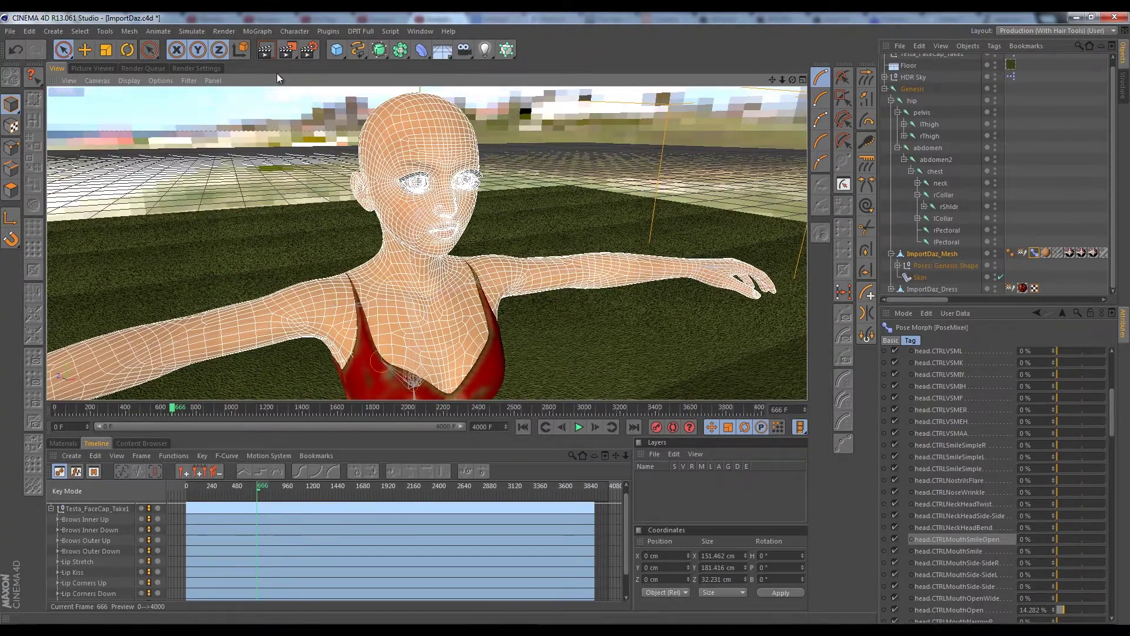
click(269, 54)
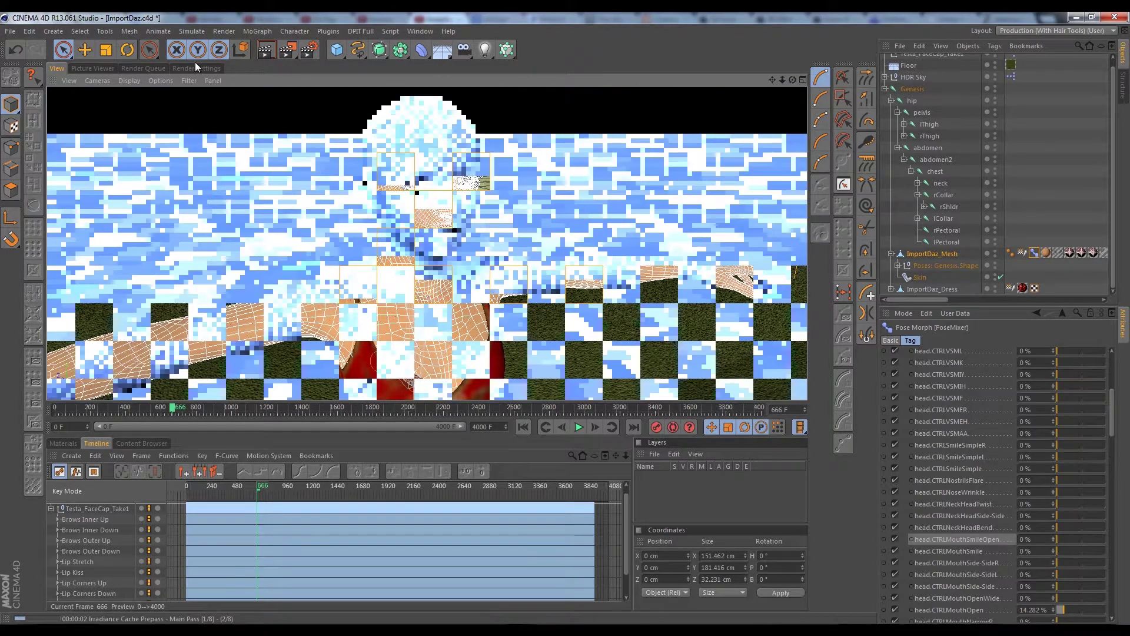
Step: Confirm Global Illumination (High Qual) in Render Settings and re-render frame 666 in the viewport
click(200, 68)
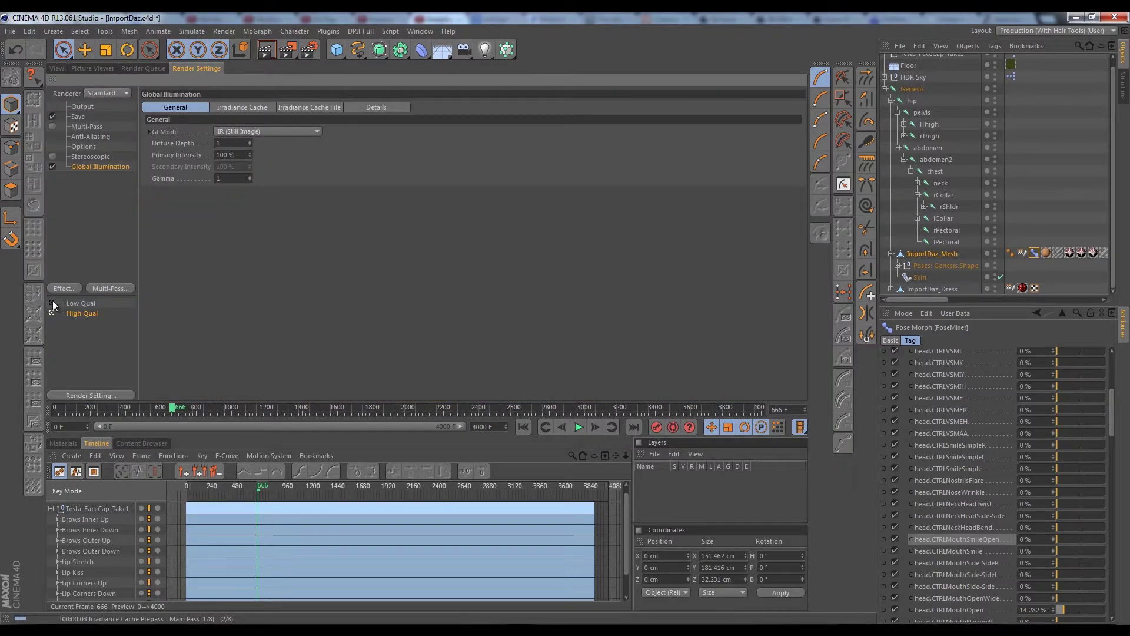
click(60, 68)
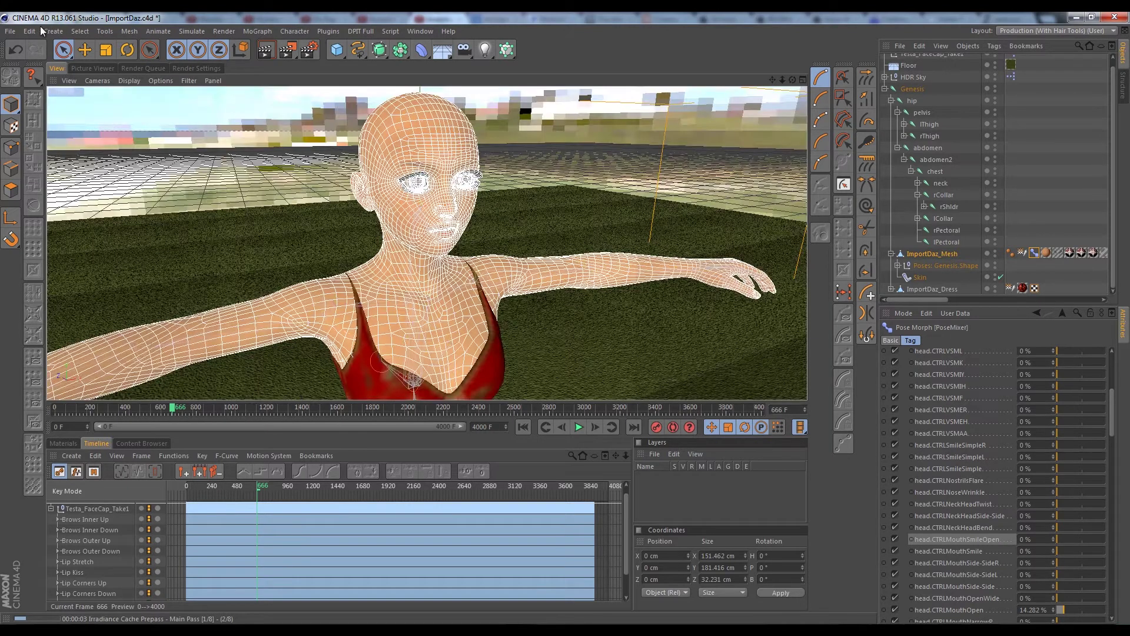
click(265, 50)
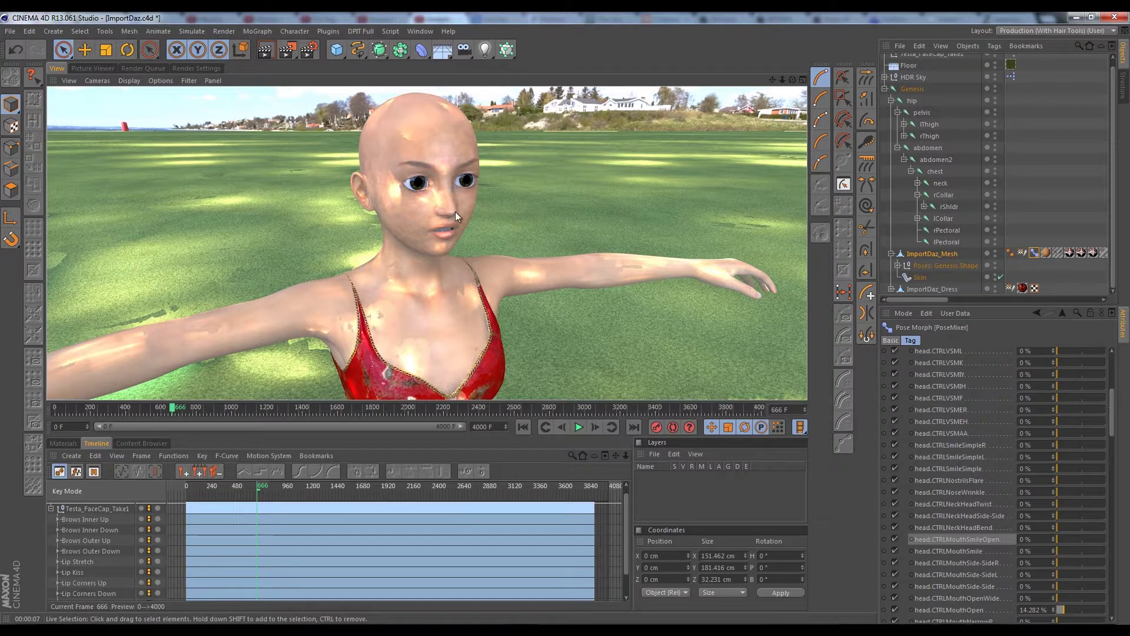
Step: Set the render output Frame Range to All Frames, 0 to 4000 F
click(82, 68)
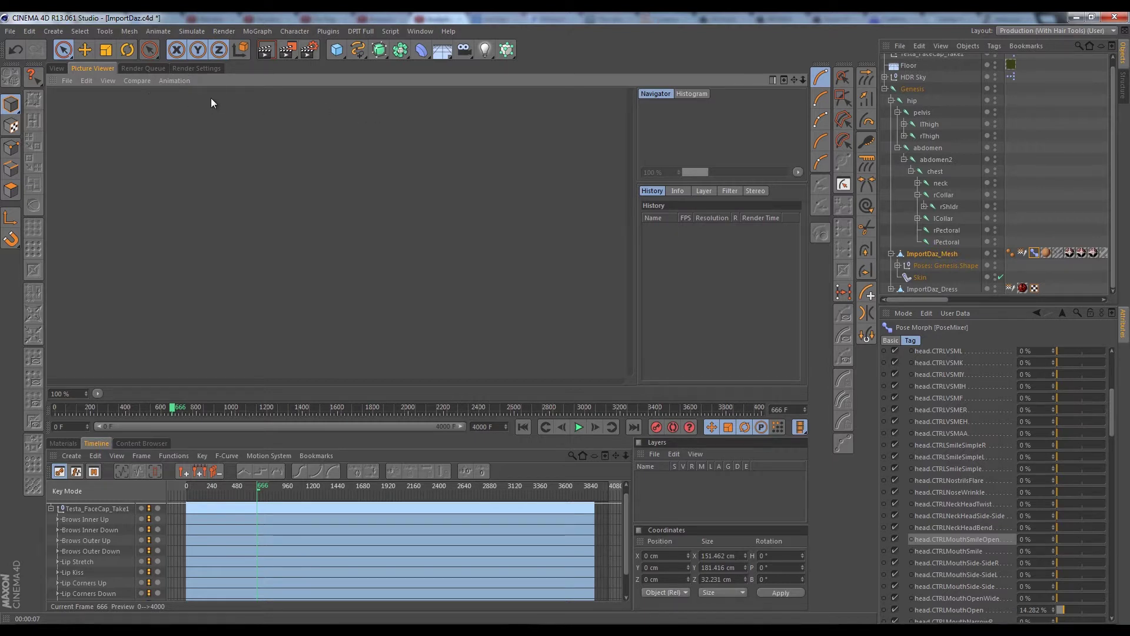
click(188, 68)
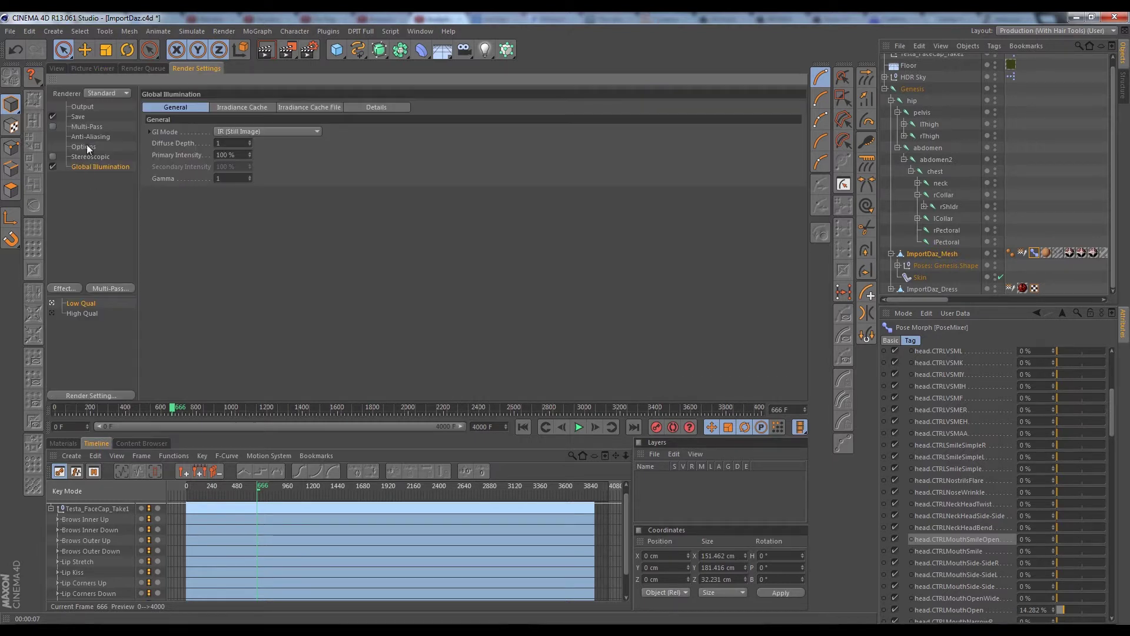
click(85, 108)
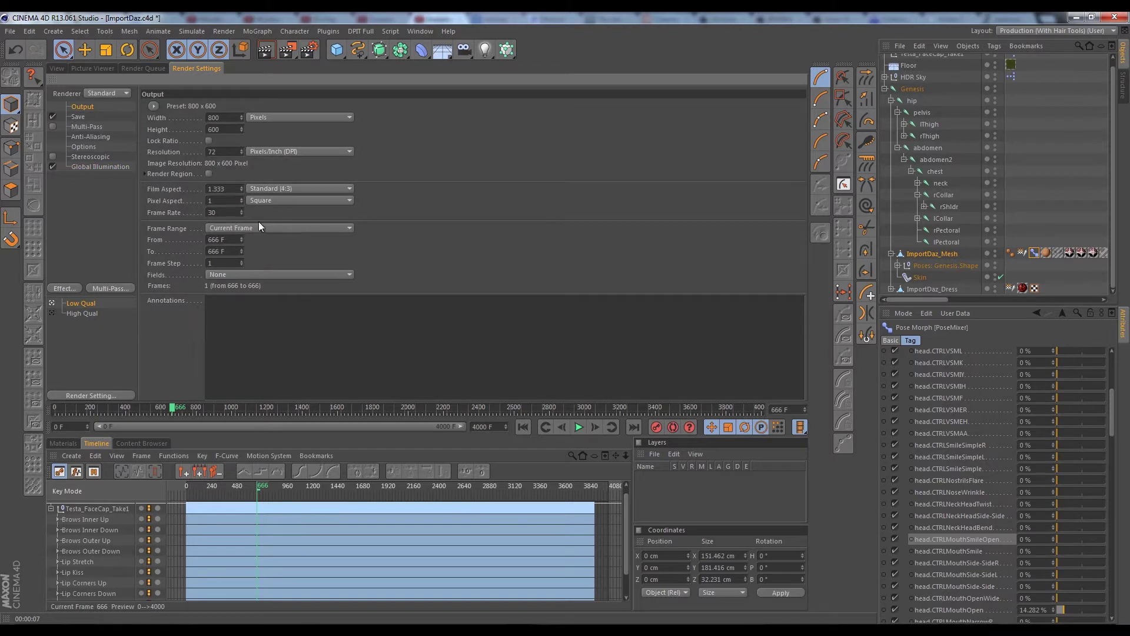
click(234, 228)
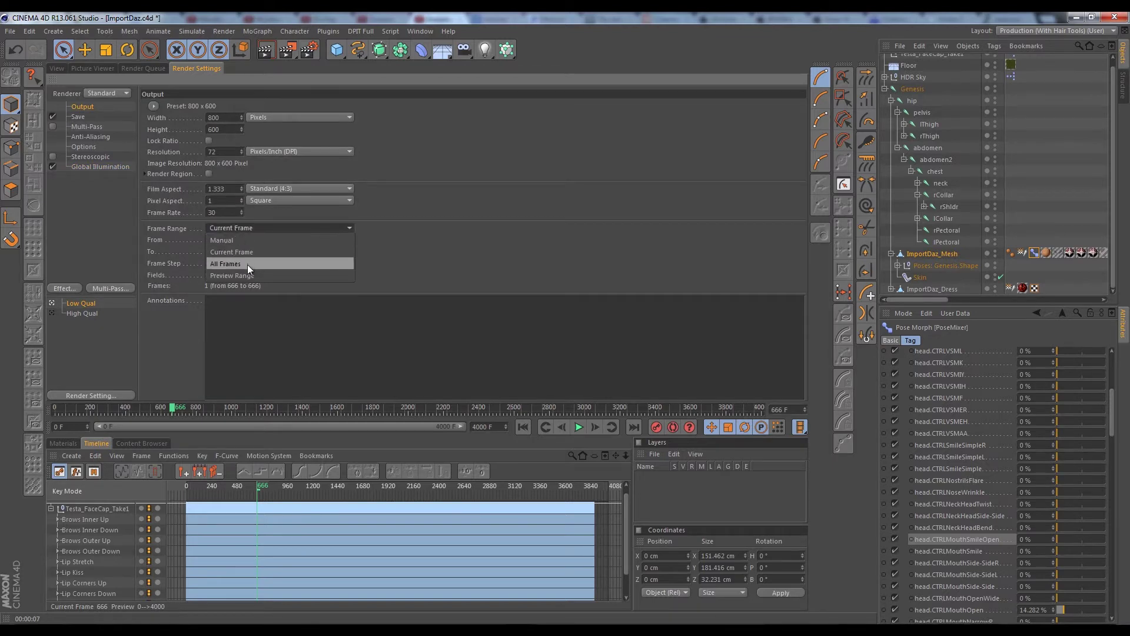
click(247, 264)
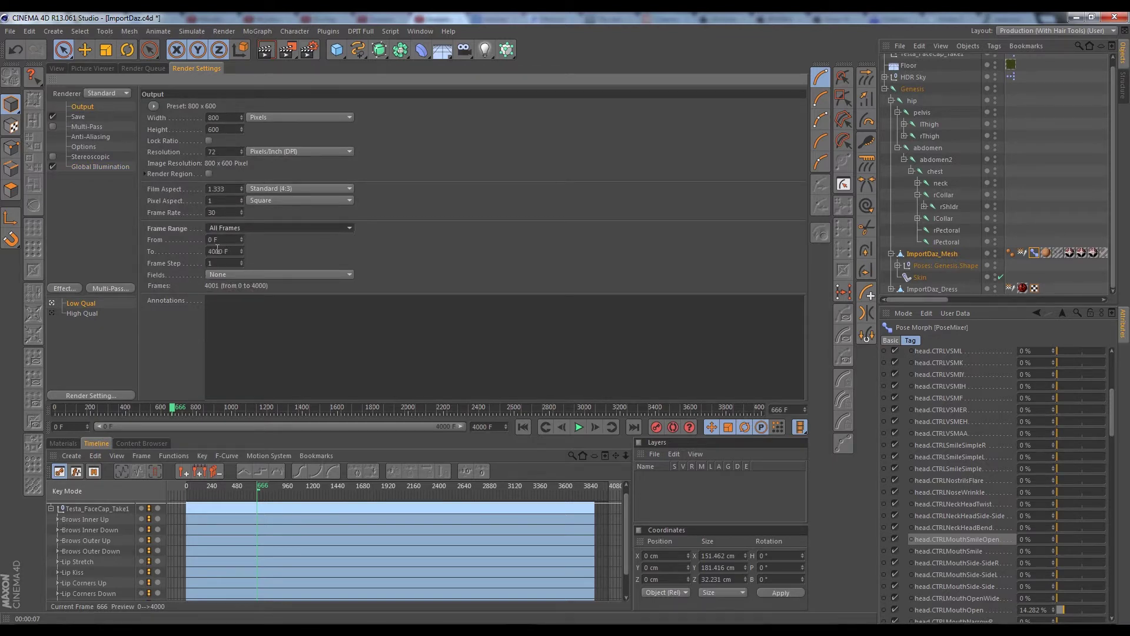
drag(233, 252, 189, 255)
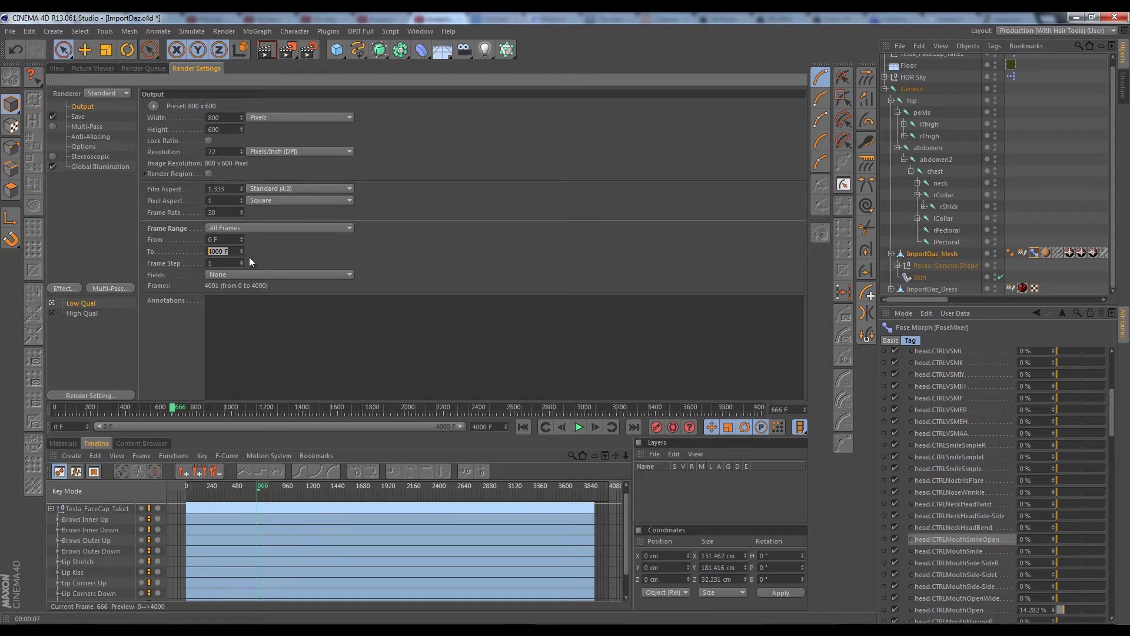
click(276, 250)
Step: Apply the Film/Video NTSC DV Widescreen output preset, 720×480 at 29.97 fps
click(154, 106)
mouse_move(182, 154)
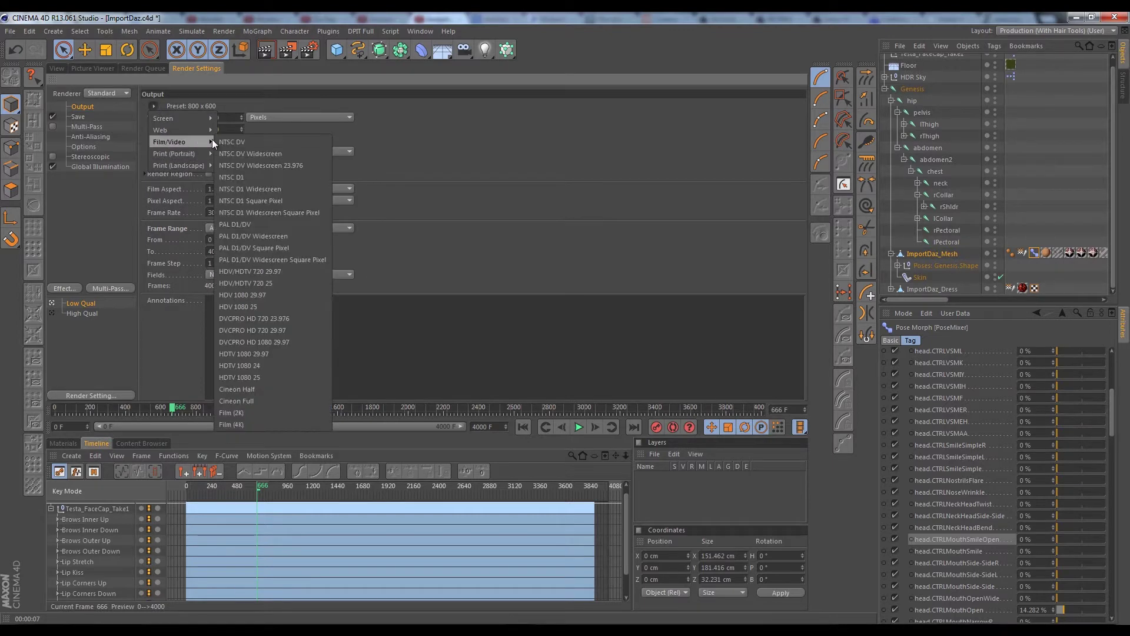
click(261, 157)
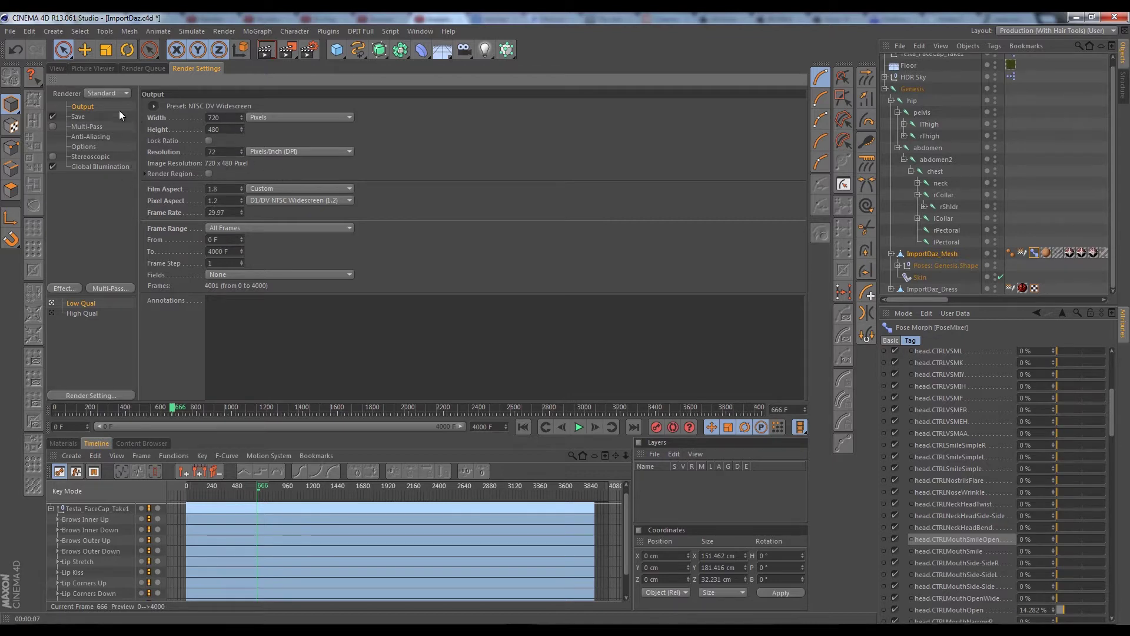
click(58, 68)
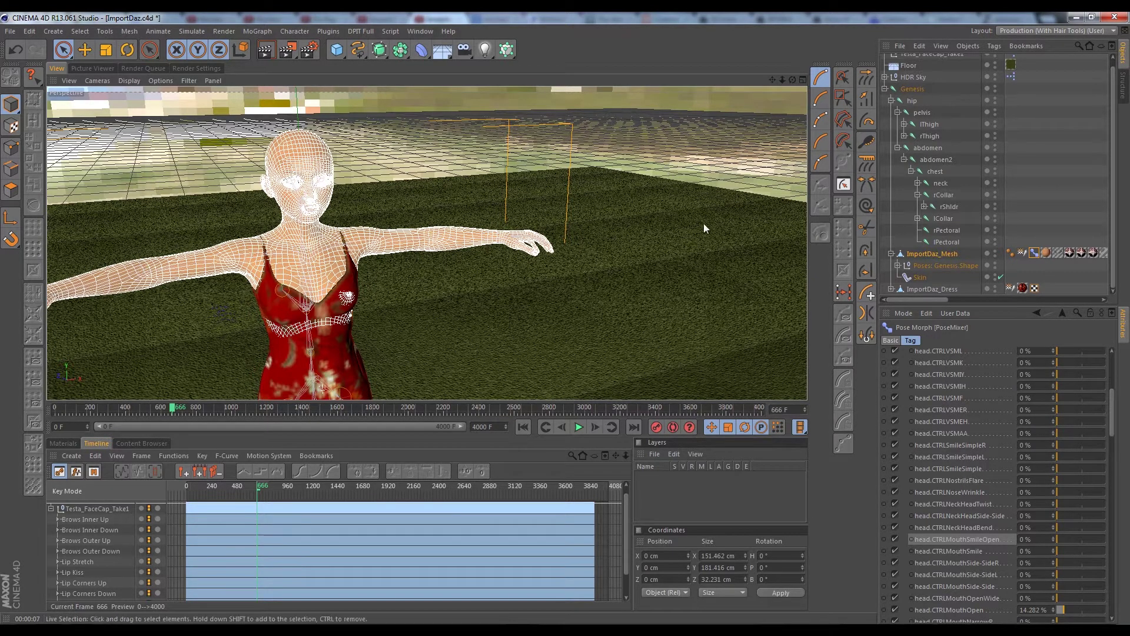
Step: Hide HDR Sky in the editor, pan, zoom and orbit onto the face, then show the Picture Viewer
scroll(969, 89, up, 1)
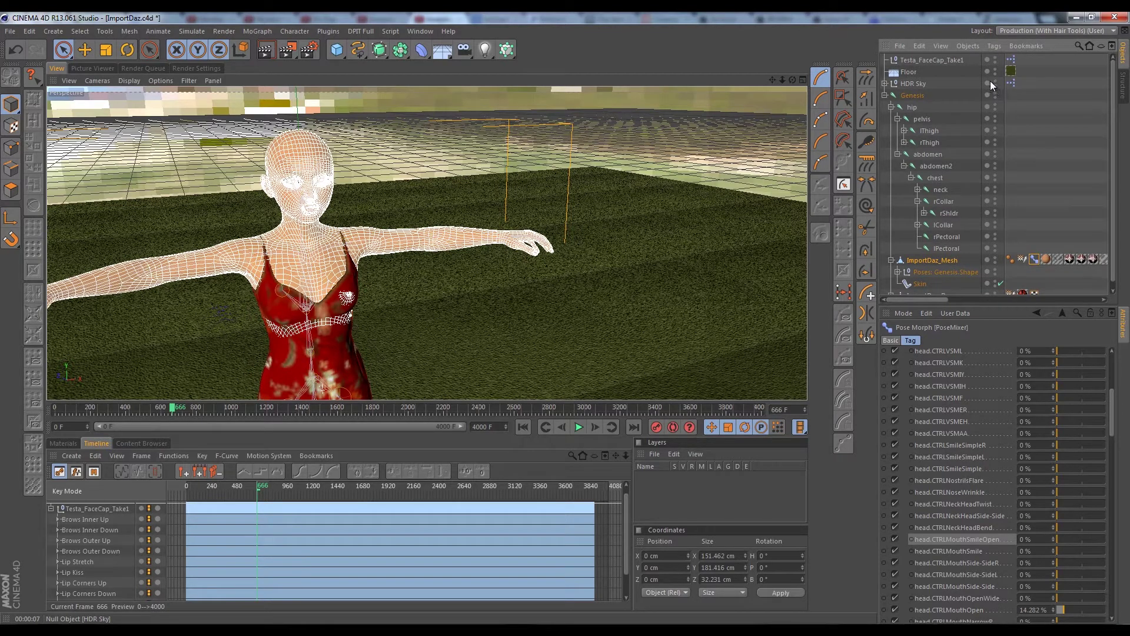
click(994, 79)
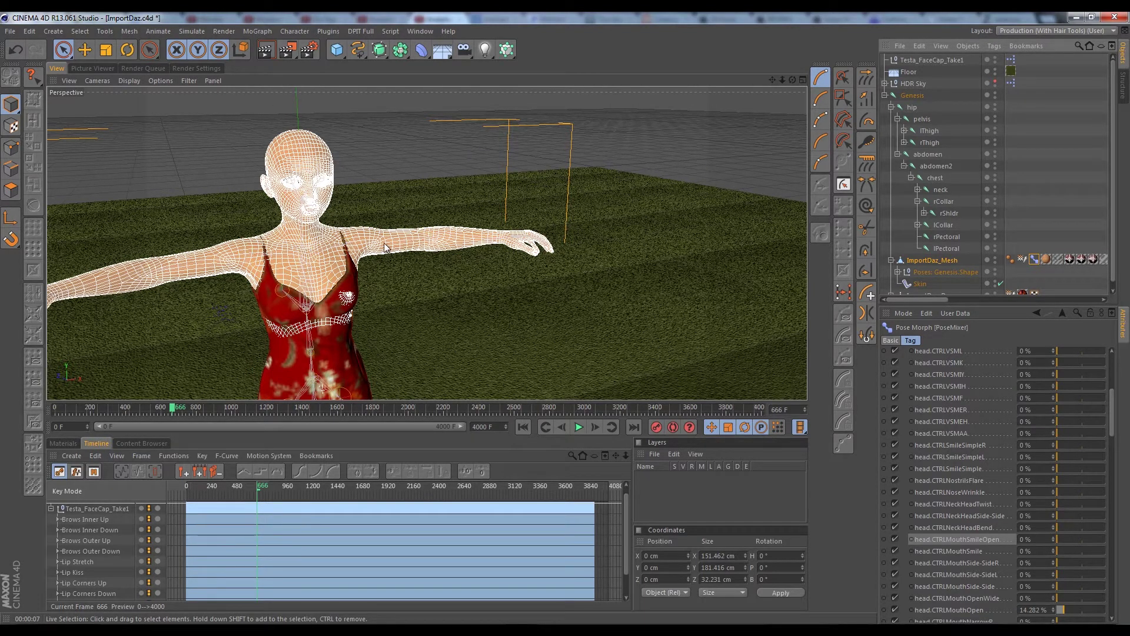
alt+middle_drag(318, 231, 428, 241)
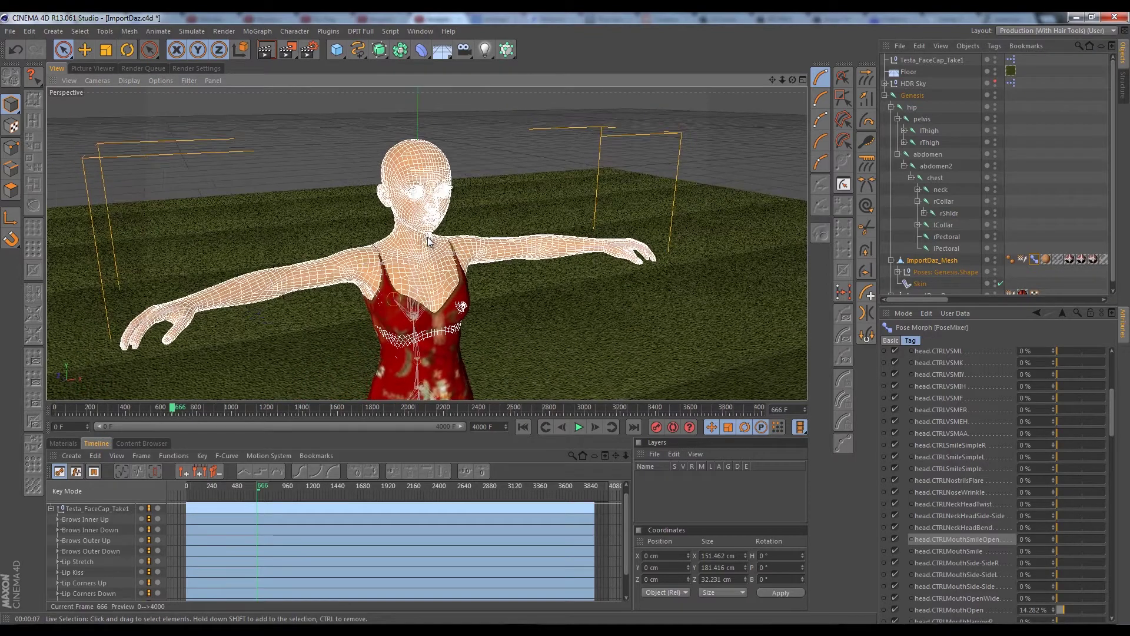
scroll(426, 236, up, 10)
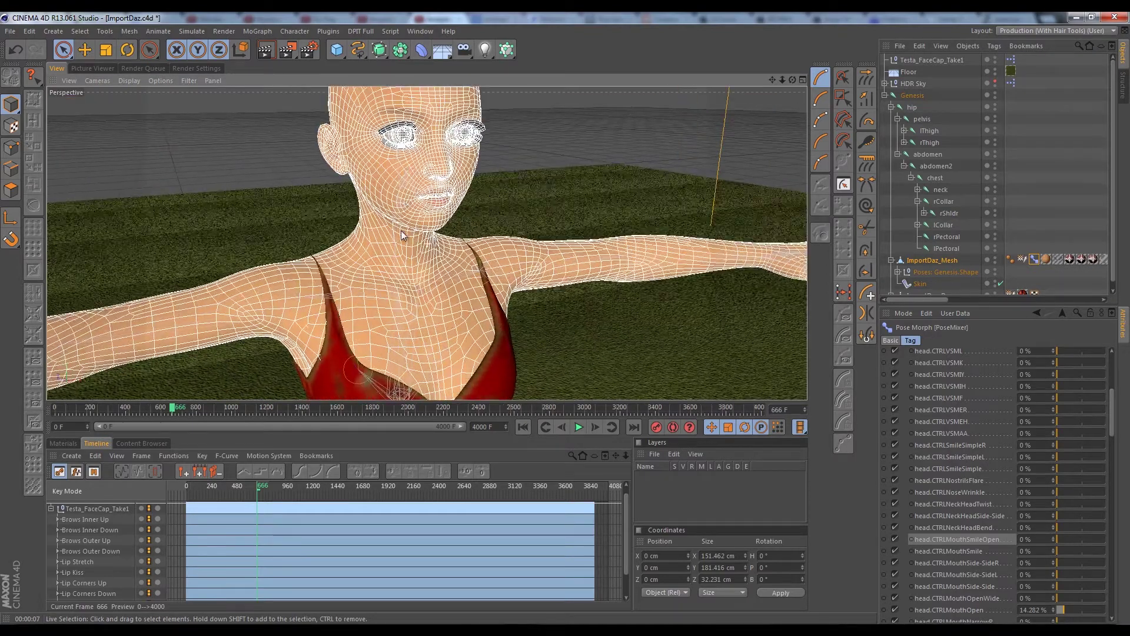
alt+middle_drag(401, 231, 401, 277)
alt+drag(399, 270, 422, 266)
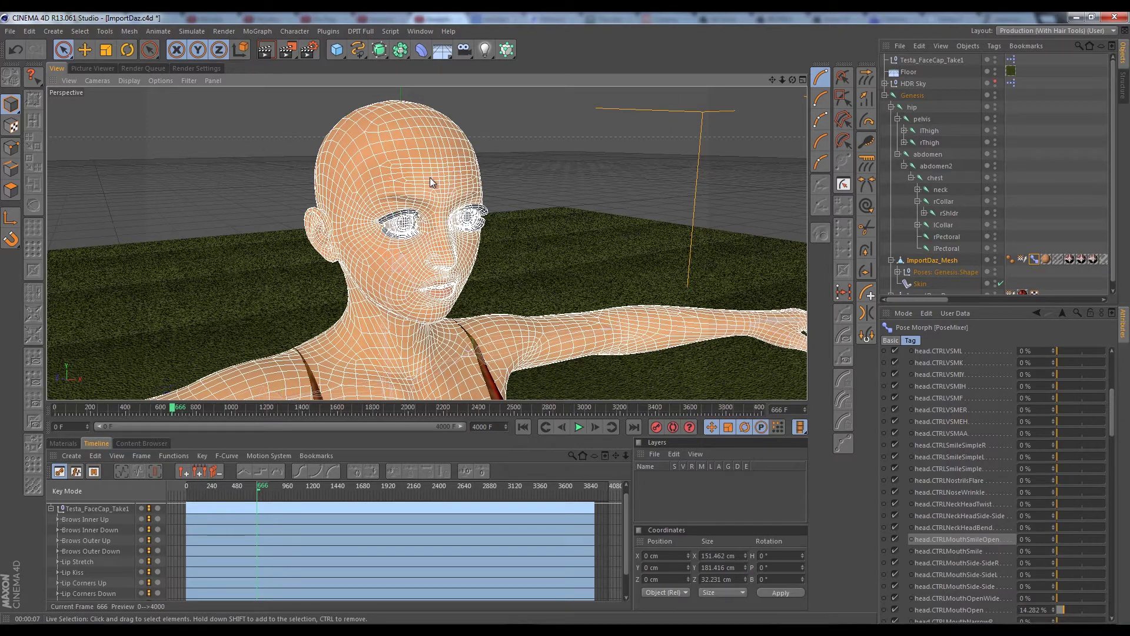
alt+drag(430, 188, 354, 187)
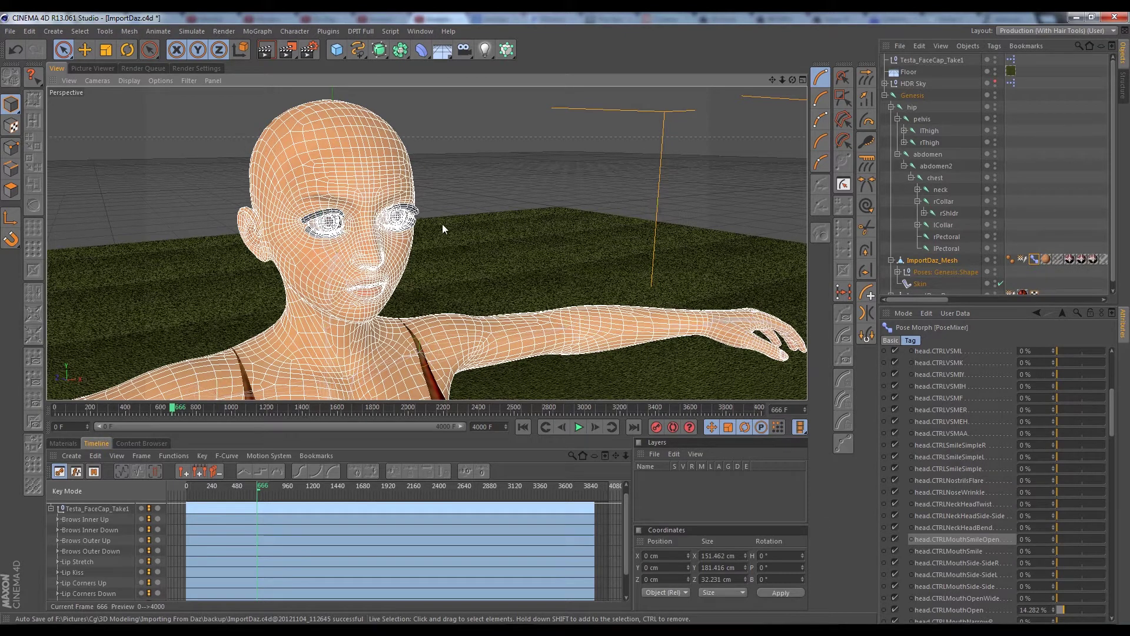
click(95, 70)
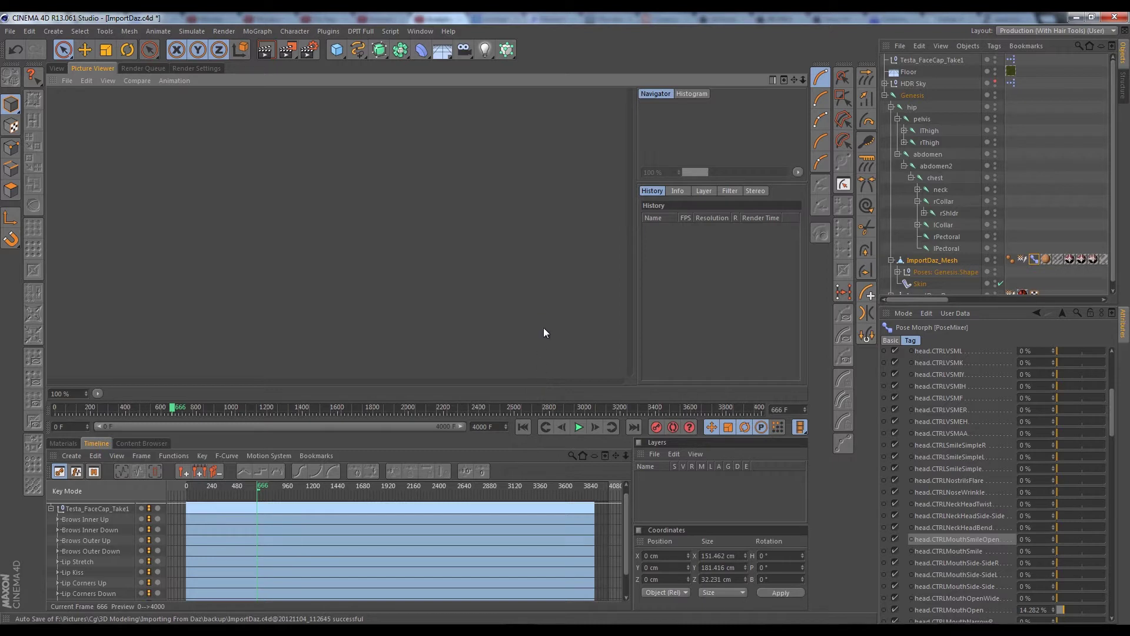
Step: Render the animation to the Picture Viewer and continue without a save file name
click(286, 50)
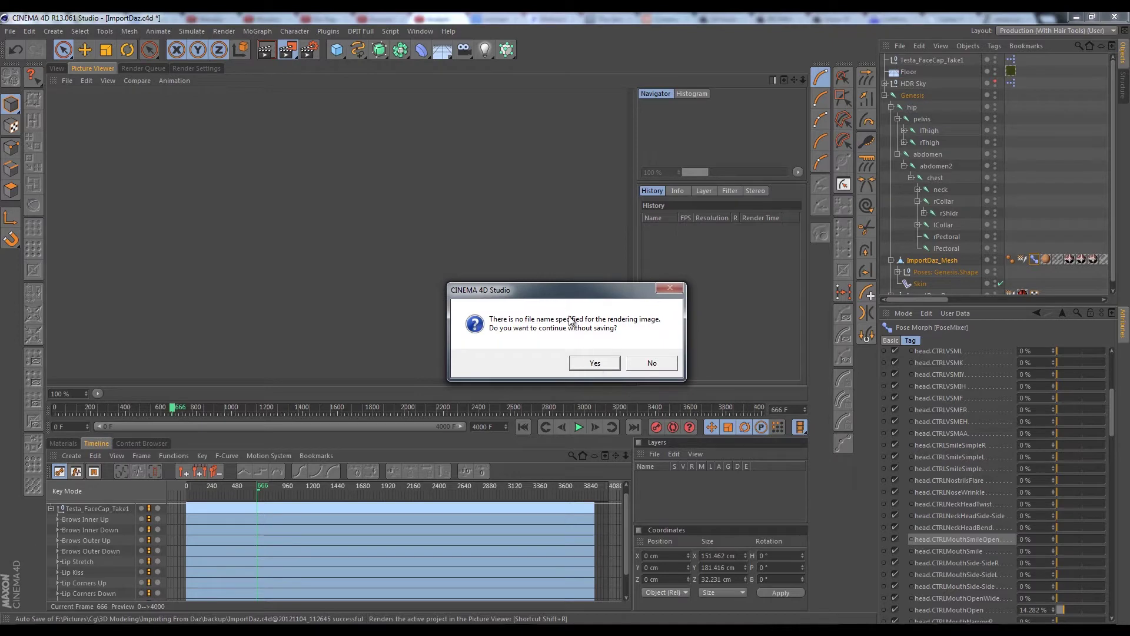
click(596, 363)
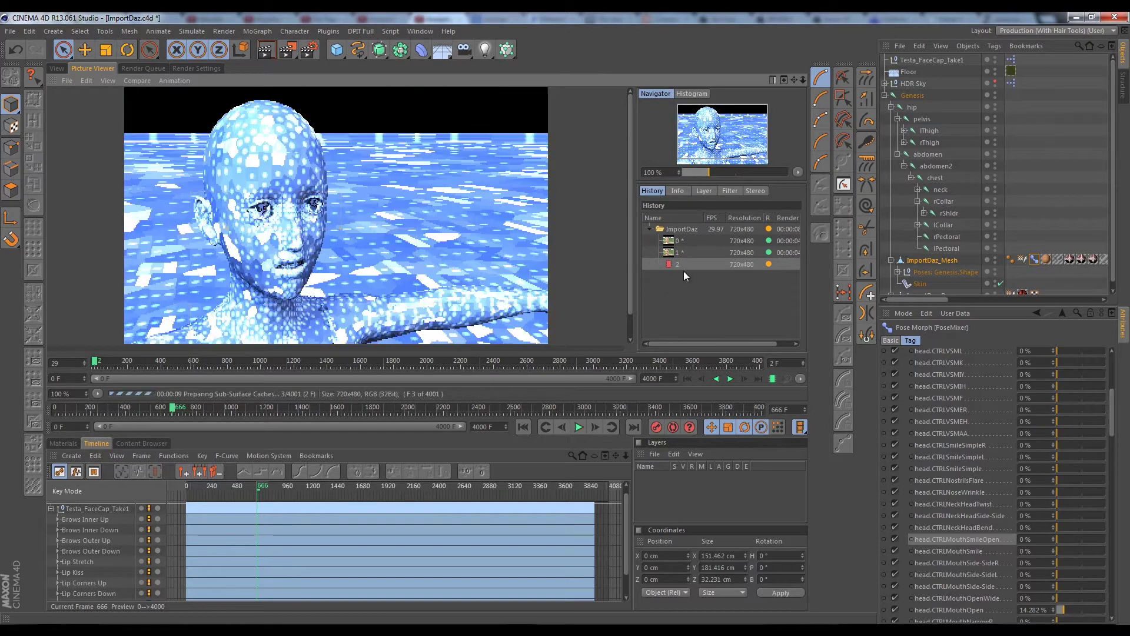
Step: Select a finished frame in the Picture Viewer and play the rendered frames forwards
click(729, 379)
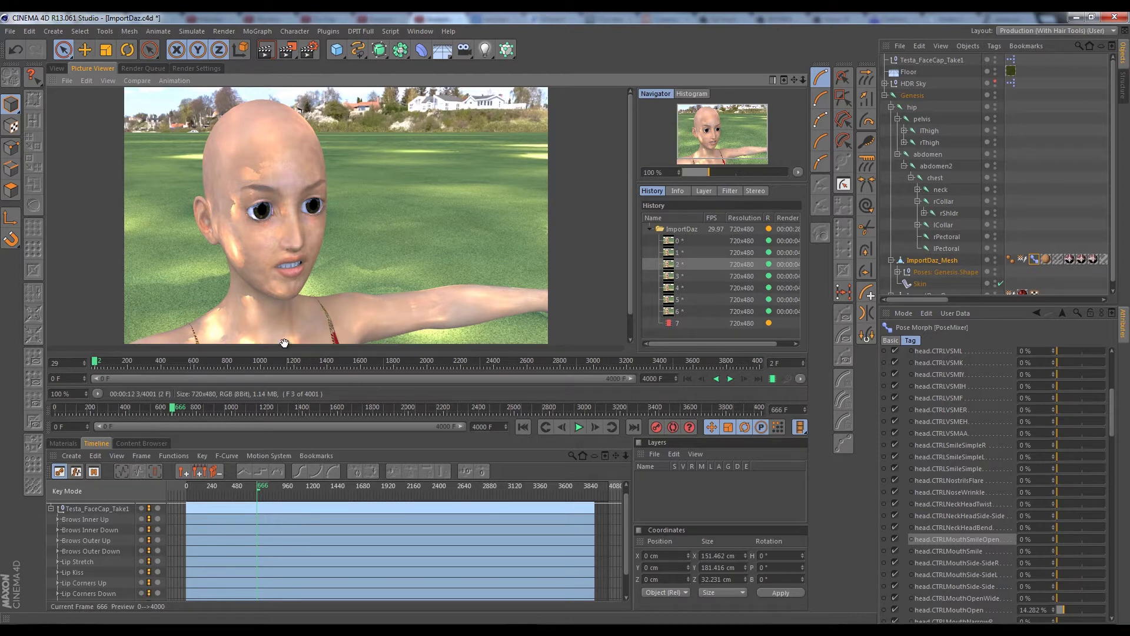
click(729, 379)
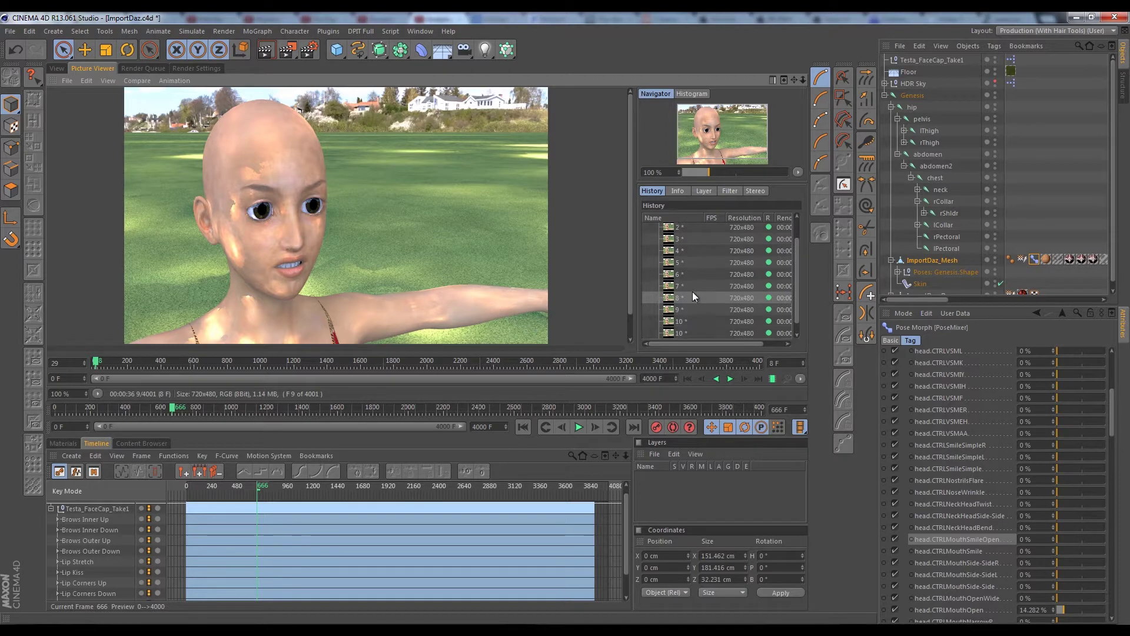
scroll(693, 299, up, 2)
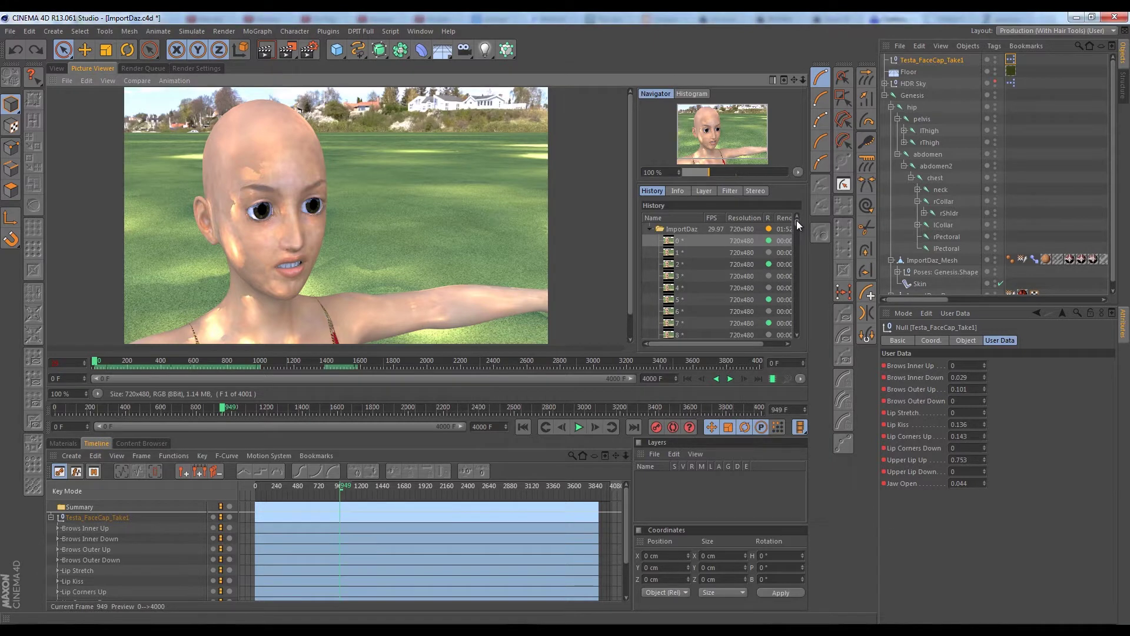
Step: Play the rendered animation, then pause and scrub back to around frames 113 and 60
drag(796, 220, 799, 330)
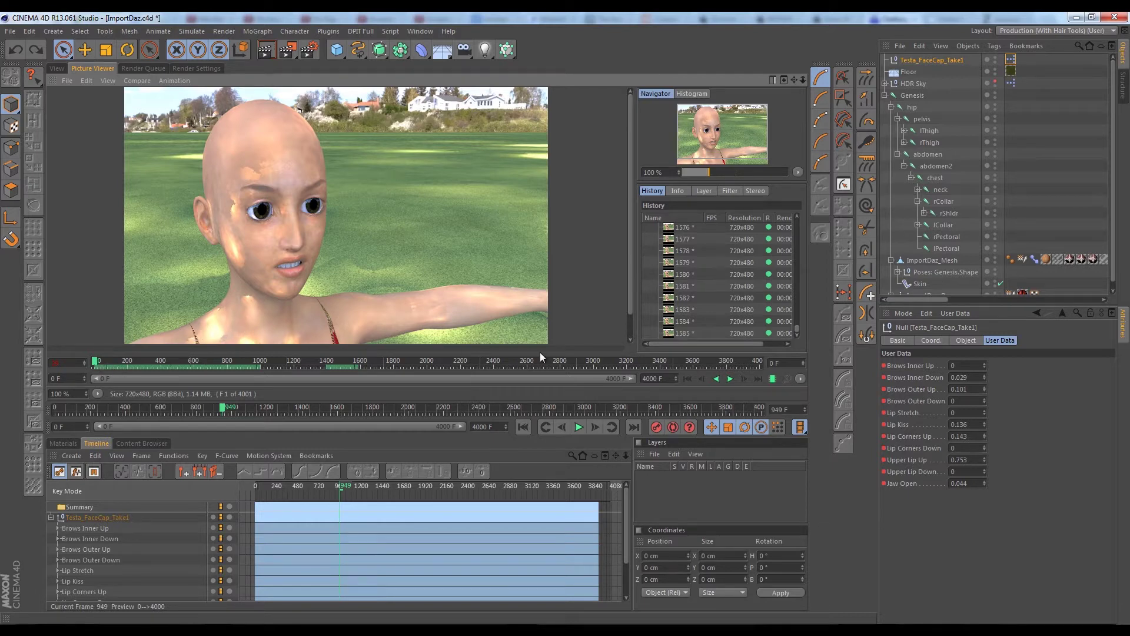
click(731, 378)
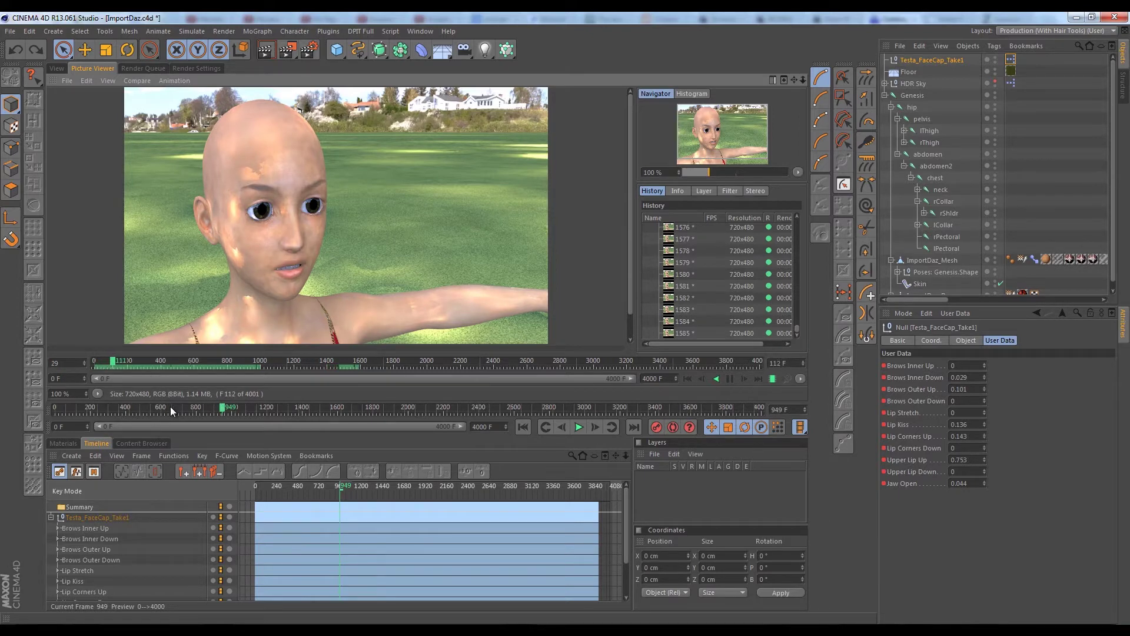
click(123, 362)
mouse_move(122, 362)
mouse_down()
mouse_move(84, 361)
mouse_move(129, 369)
mouse_move(101, 362)
mouse_up()
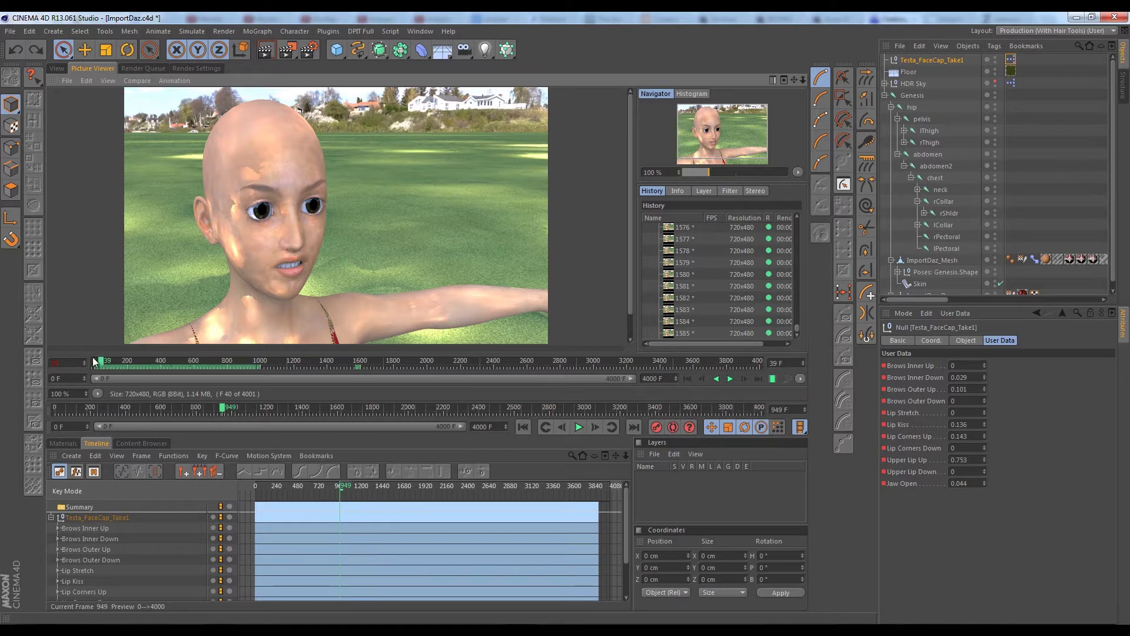
mouse_move(100, 362)
mouse_down()
mouse_move(214, 362)
mouse_move(89, 365)
mouse_up()
Step: Resume playback, scroll the History list, and jump back to about frame 485
click(731, 379)
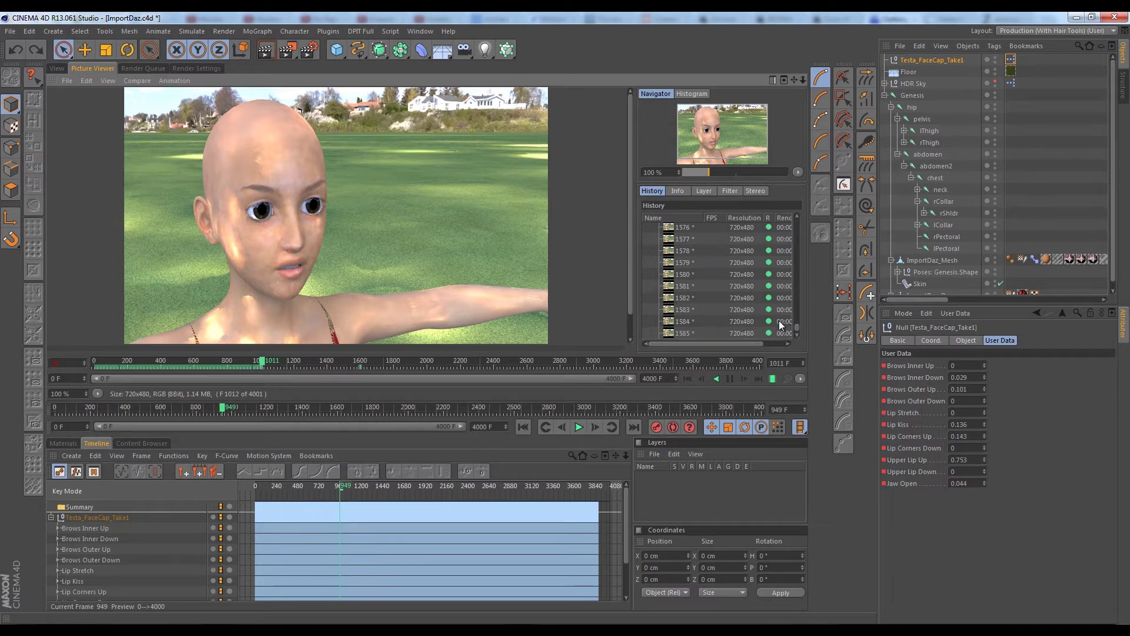
scroll(796, 323, down, 6)
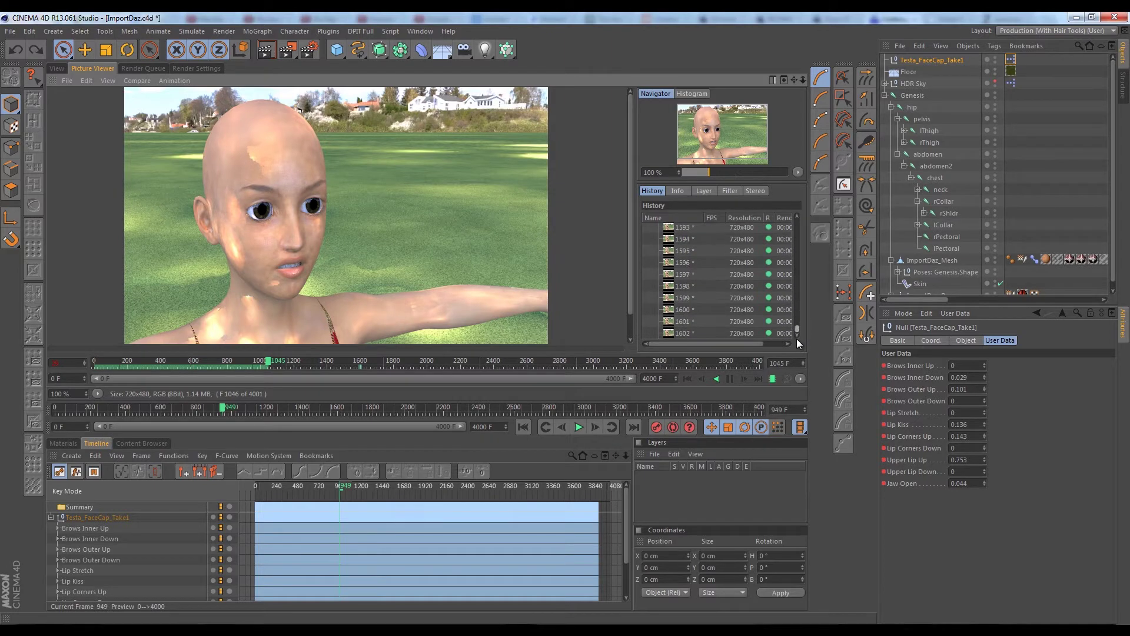
scroll(796, 326, up, 2)
scroll(797, 301, down, 2)
mouse_move(797, 329)
mouse_down()
mouse_move(793, 217)
mouse_move(804, 331)
mouse_up()
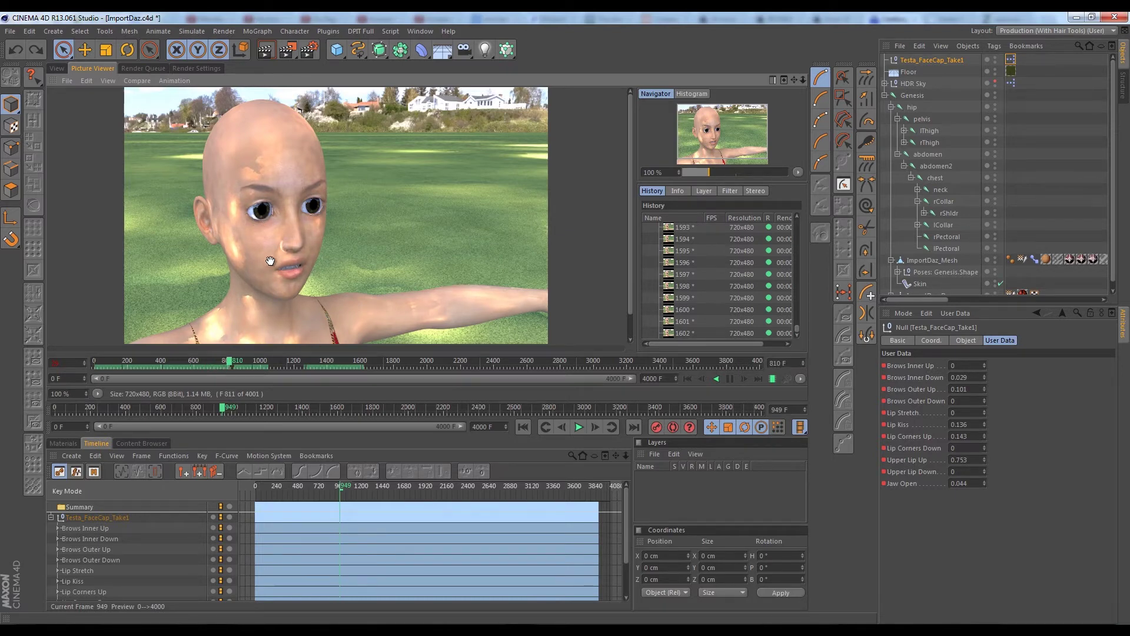
drag(236, 360, 173, 366)
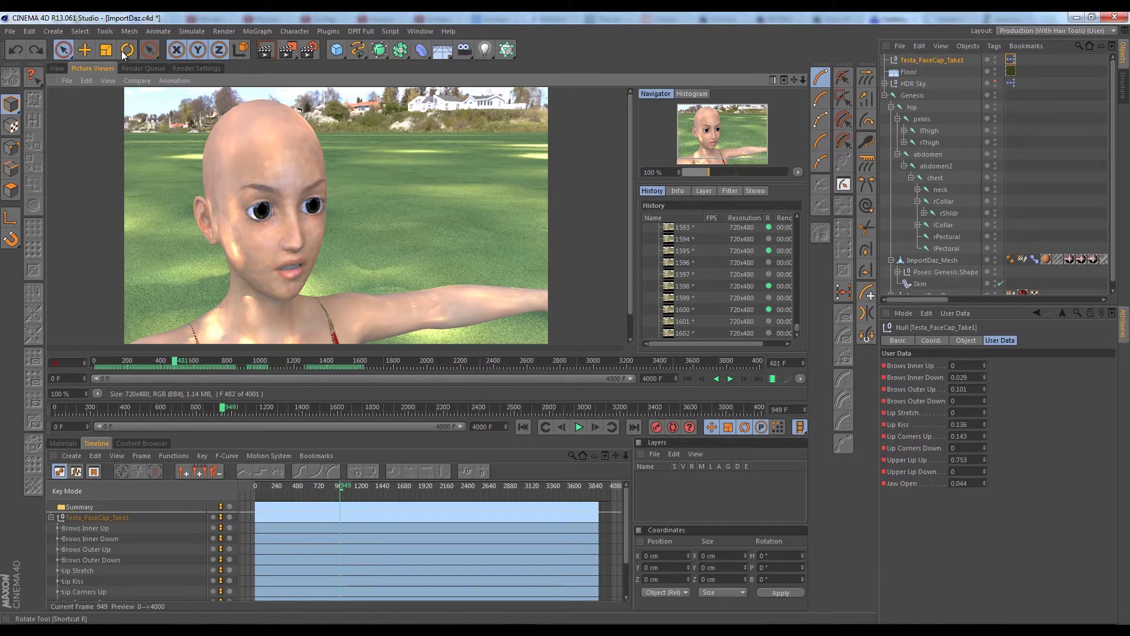
Step: Back in the View tab, collapse Testa_FaceCap_Take1, rewind to frame 0, and select ImportDaz_Mesh
click(57, 68)
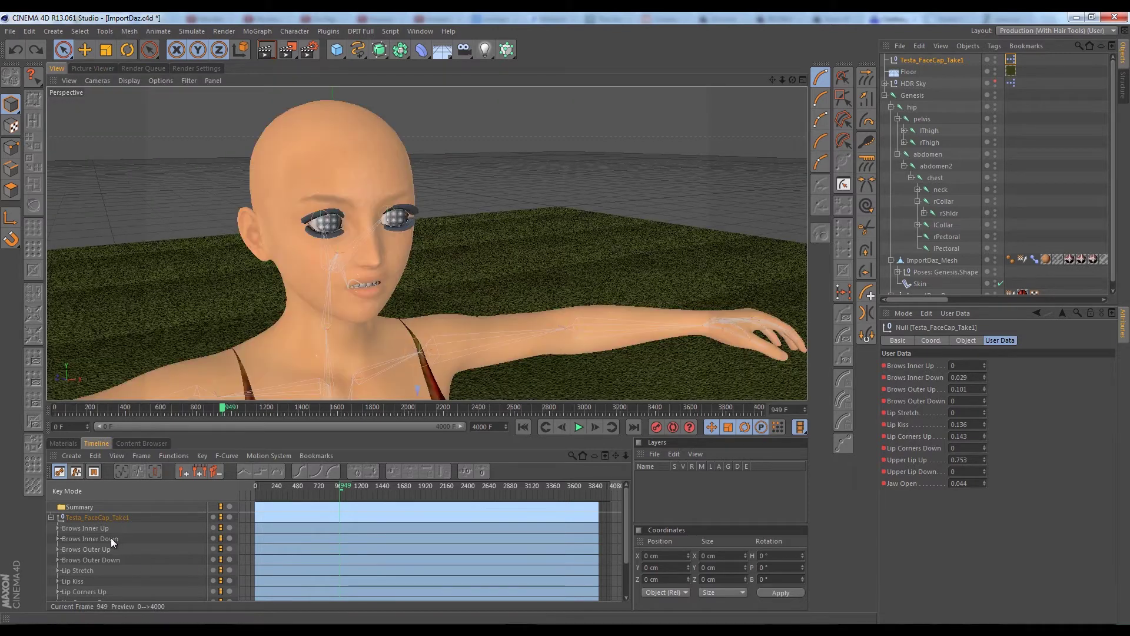
click(52, 515)
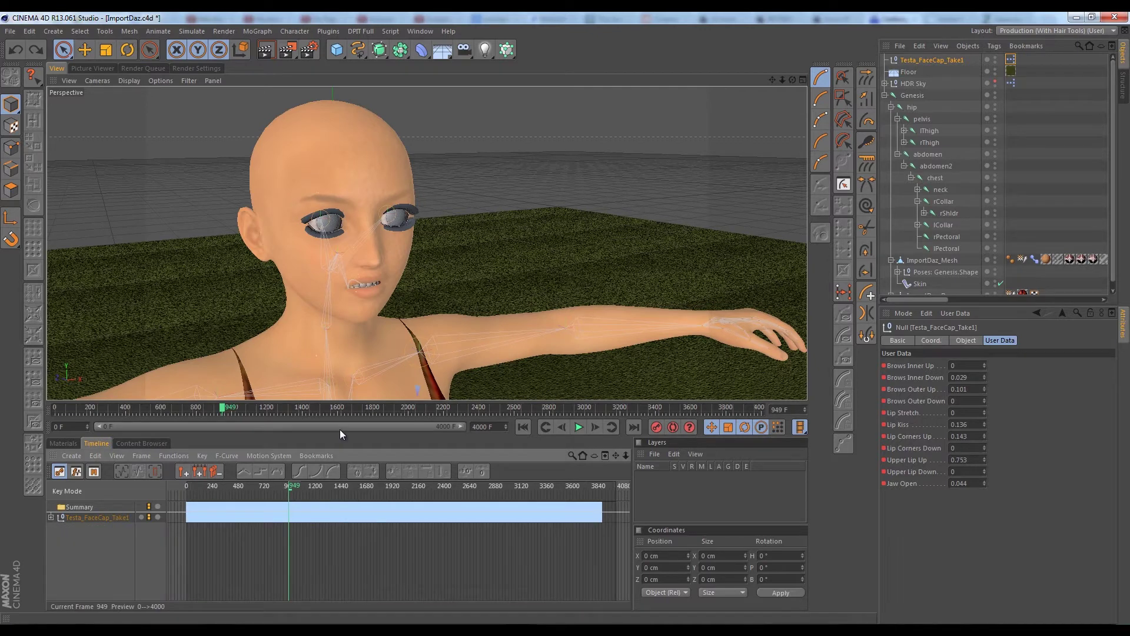
drag(156, 408, 52, 413)
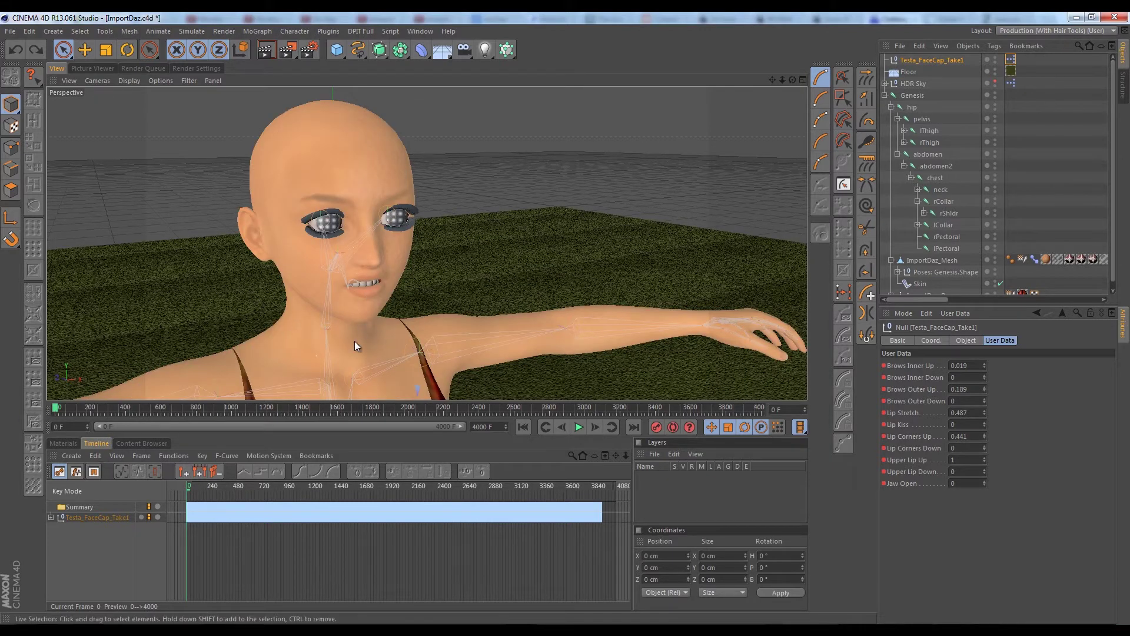
scroll(940, 285, down, 1)
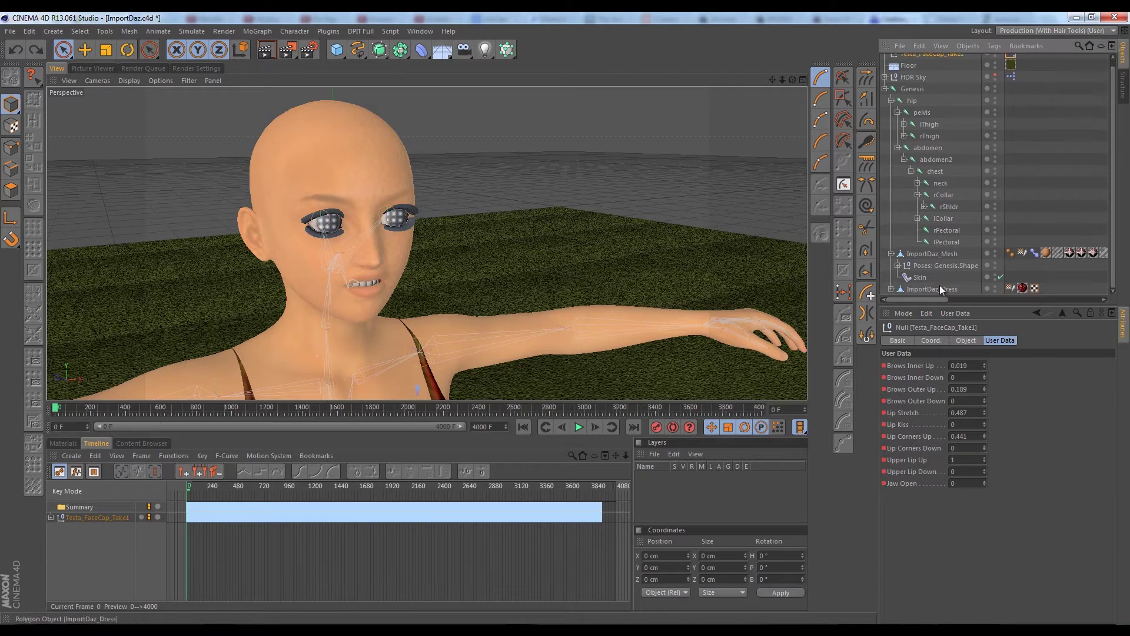
click(940, 250)
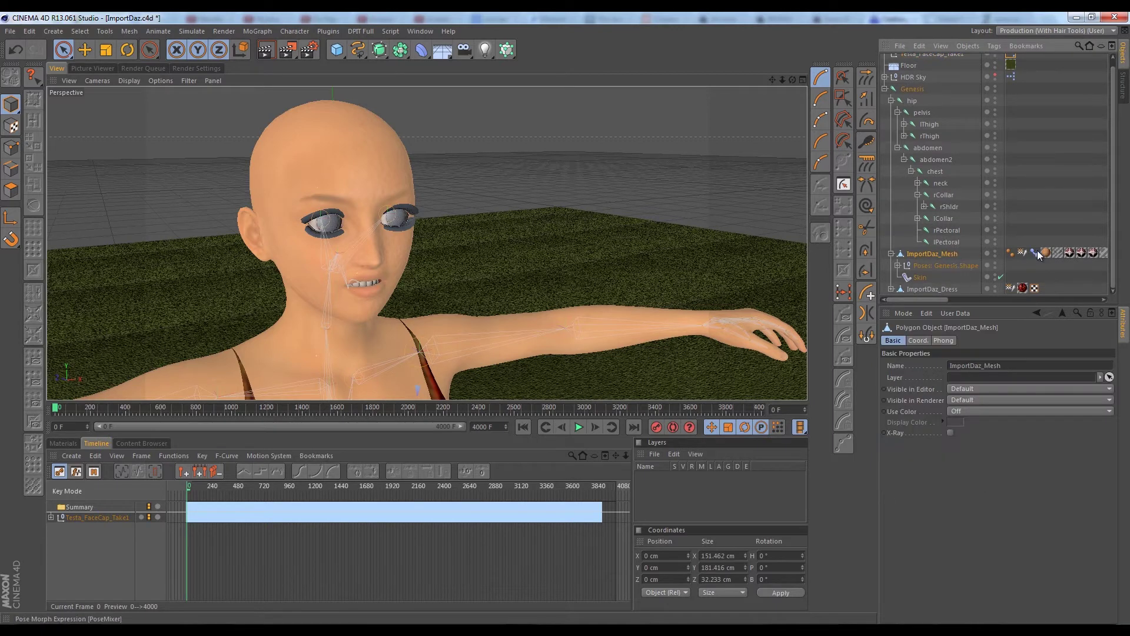
Step: Expand Testa_FaceCap_Take1's morph tracks and delete its brekelFaceCapture .wav sound track
click(1035, 252)
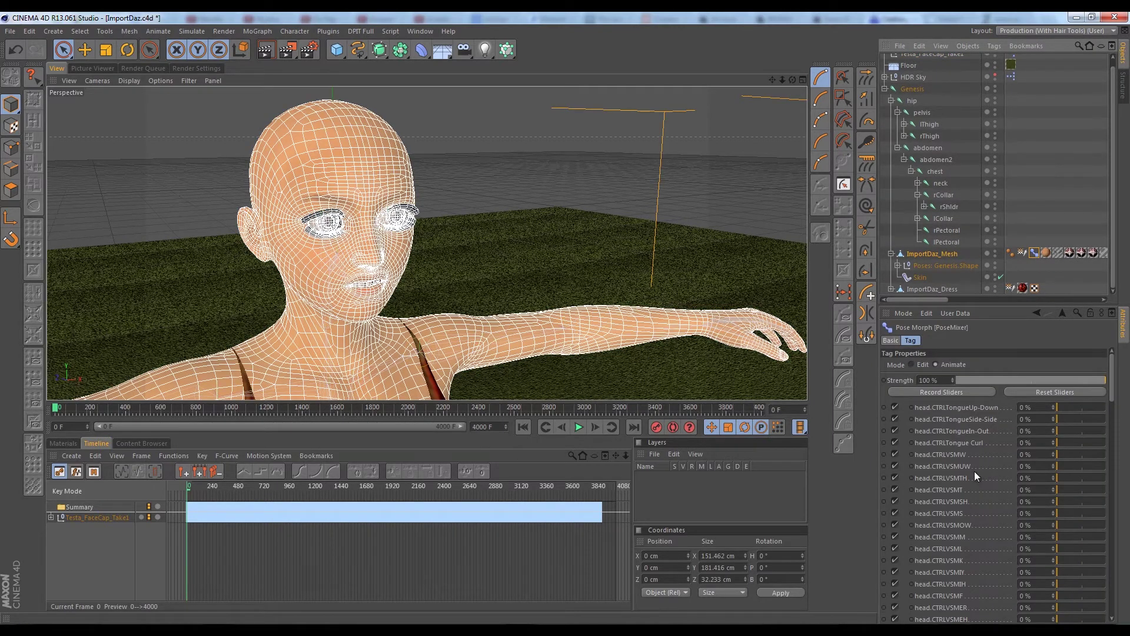
scroll(976, 503, down, 10)
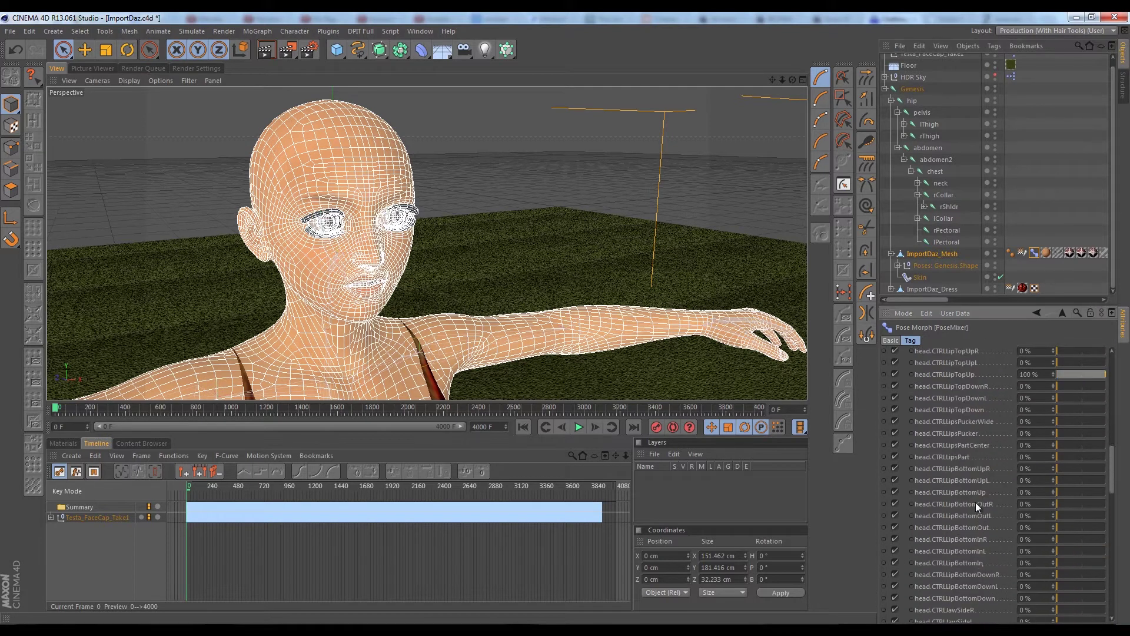
click(47, 516)
click(50, 517)
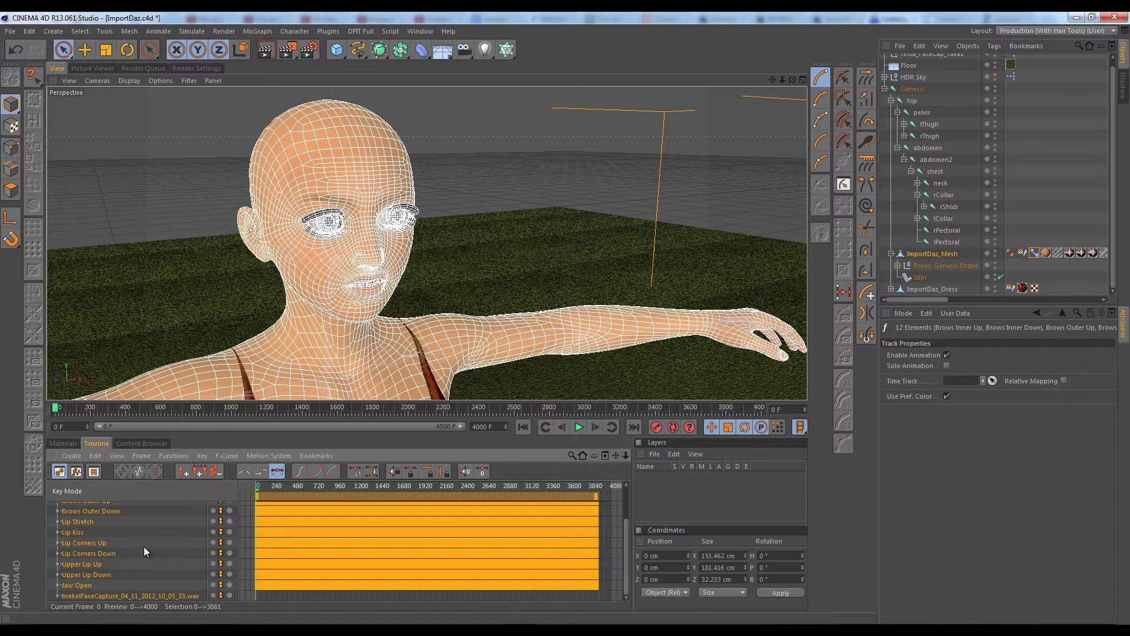
click(105, 595)
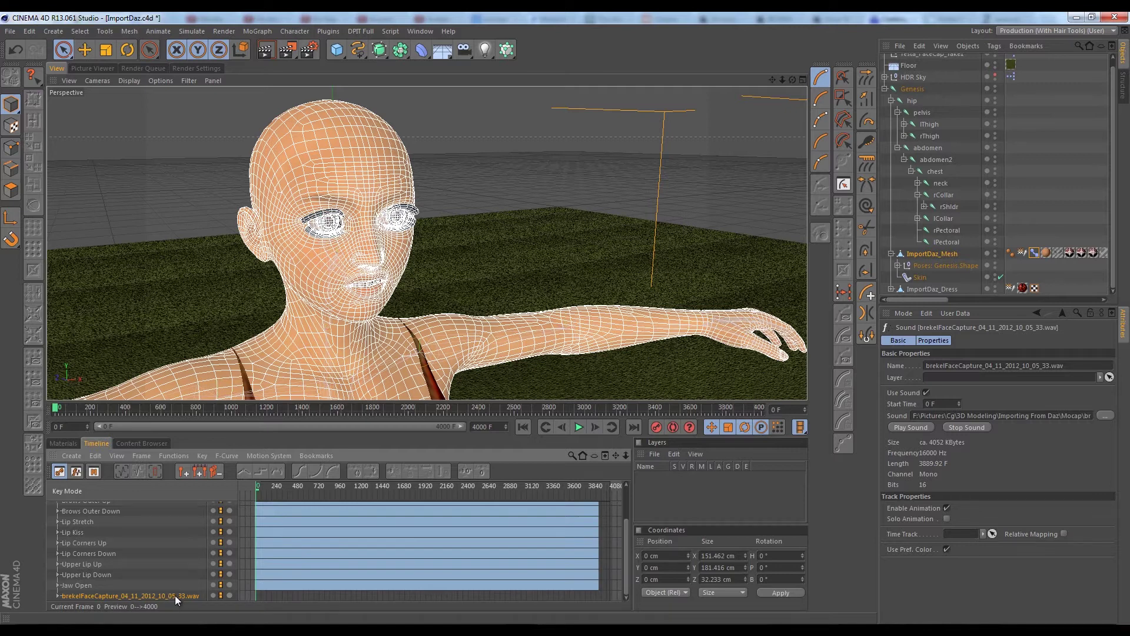
key(Delete)
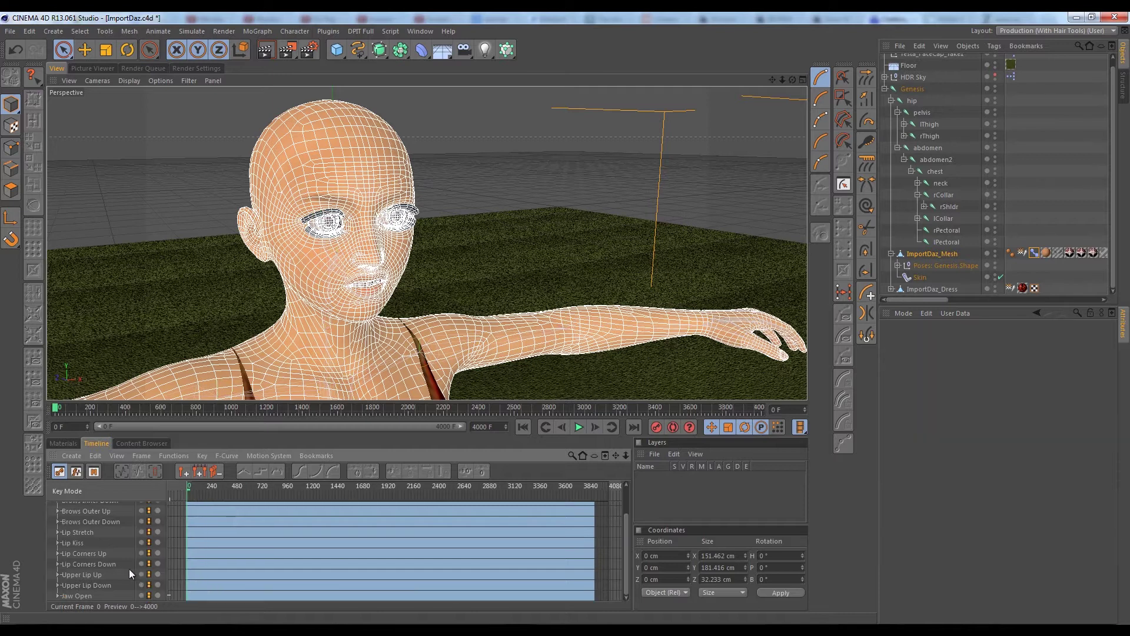
Step: Add a Sound special track loaded with brekelFaceCapture_04_11_2012_10_05_33.wav from the Mocap folder
scroll(118, 538, up, 3)
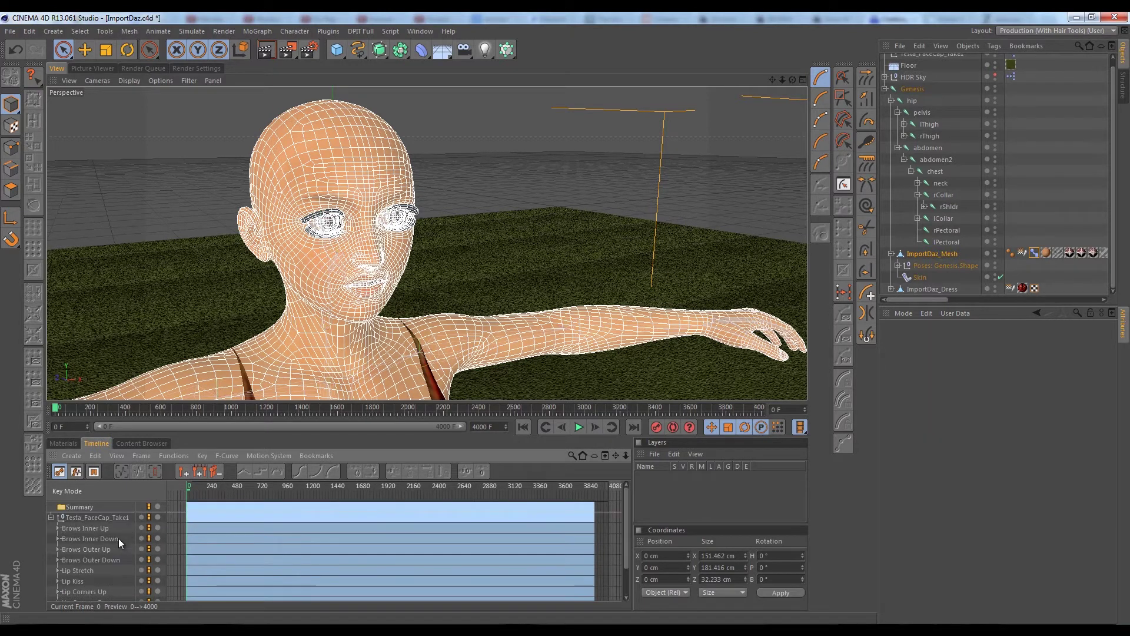
click(78, 508)
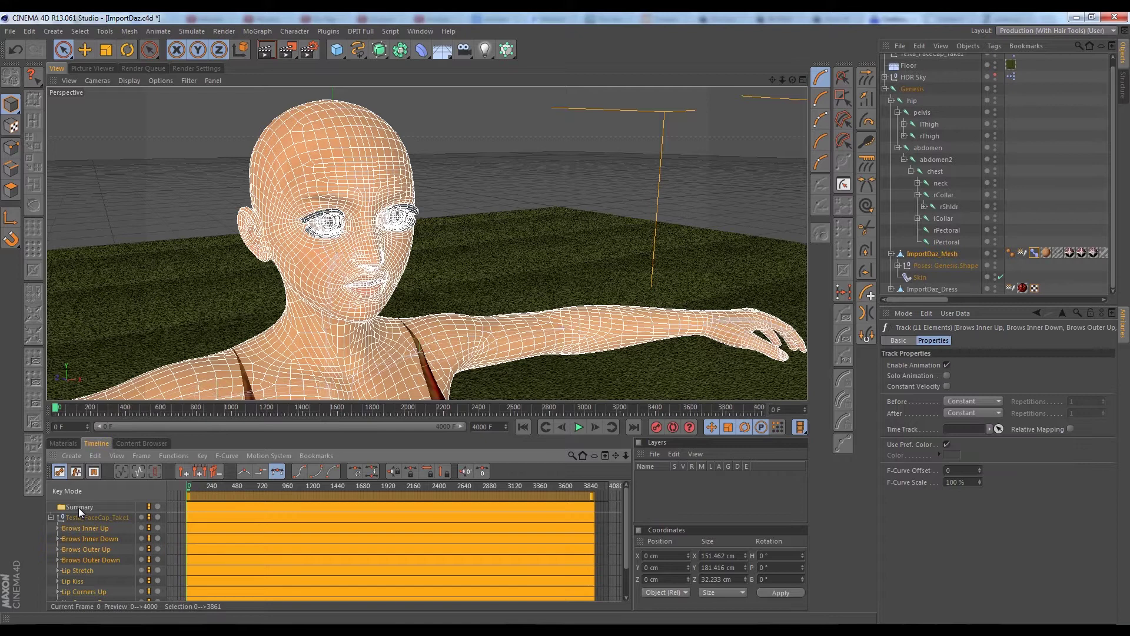
click(67, 455)
mouse_move(118, 482)
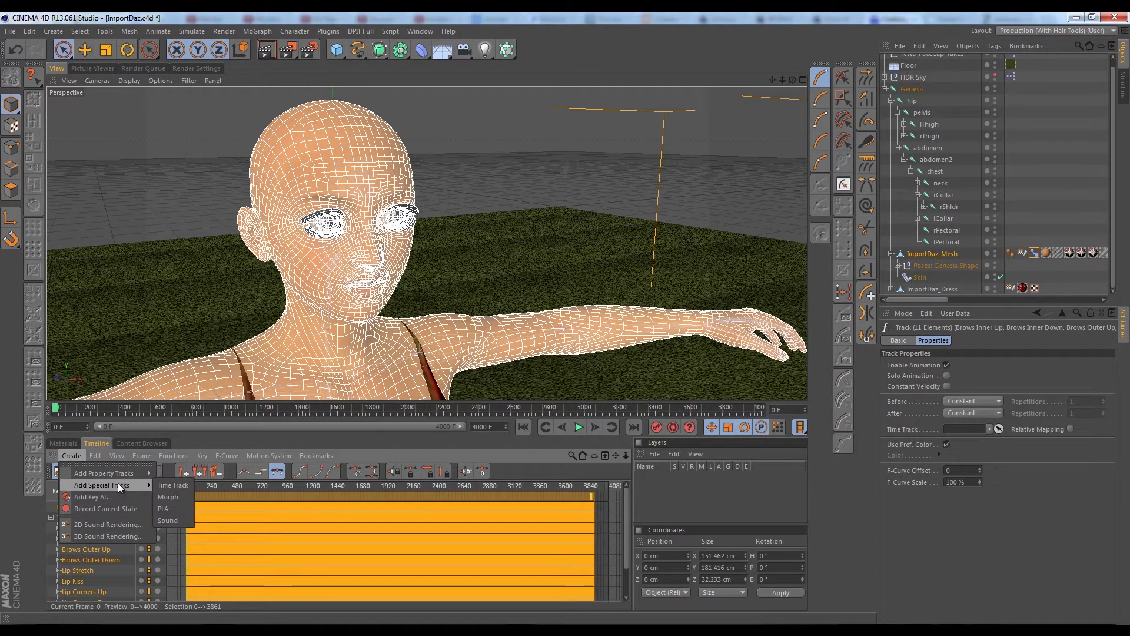
click(177, 518)
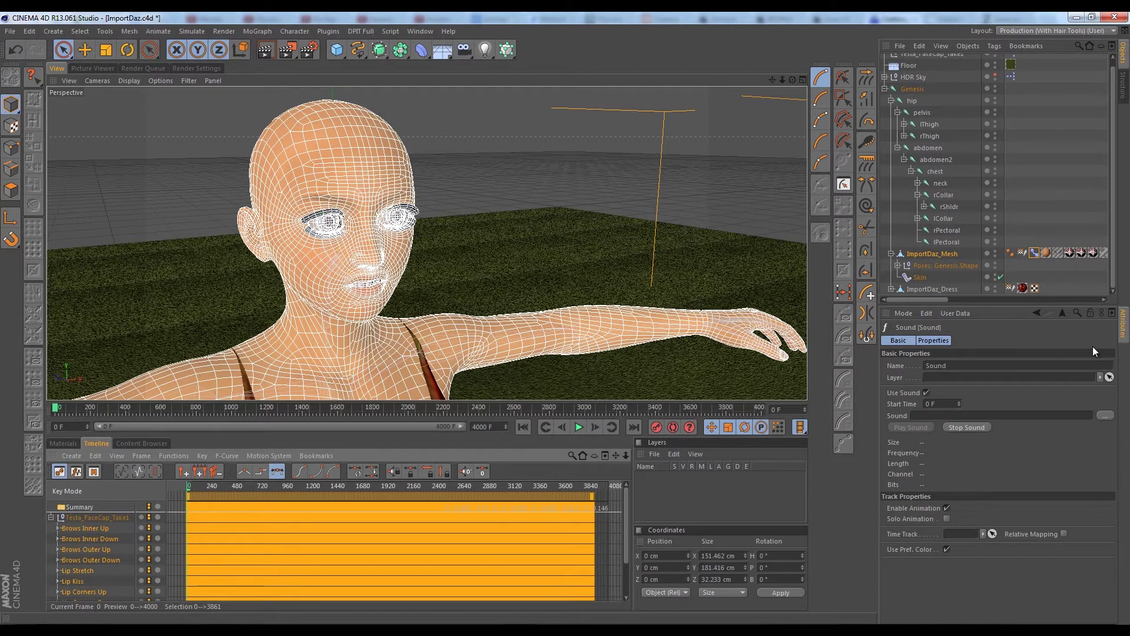
click(1104, 417)
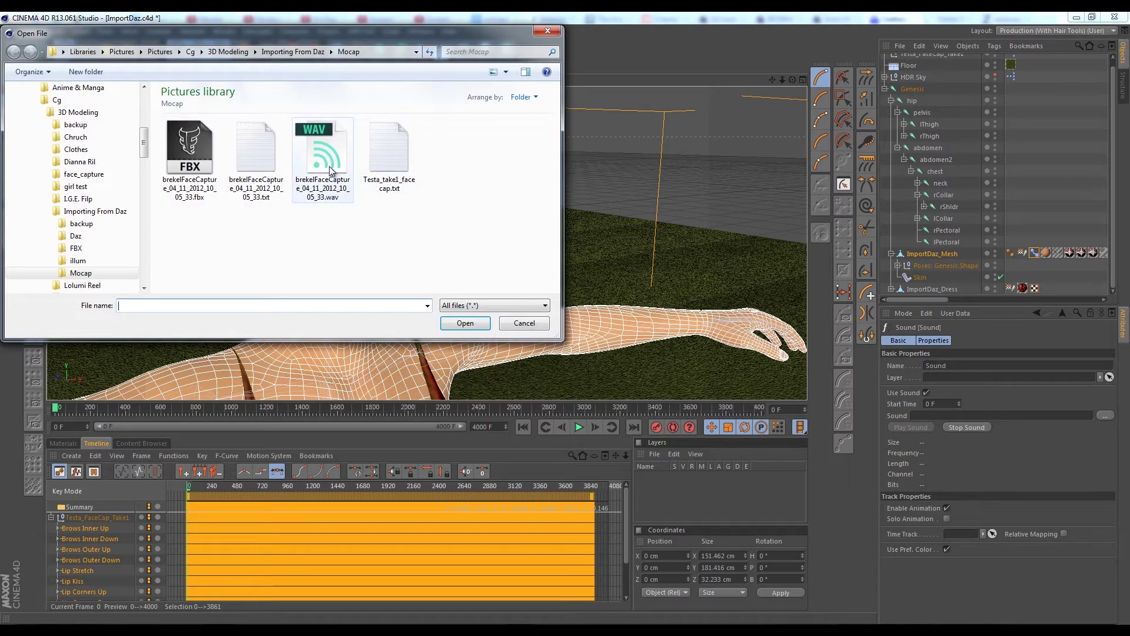
click(330, 170)
click(463, 323)
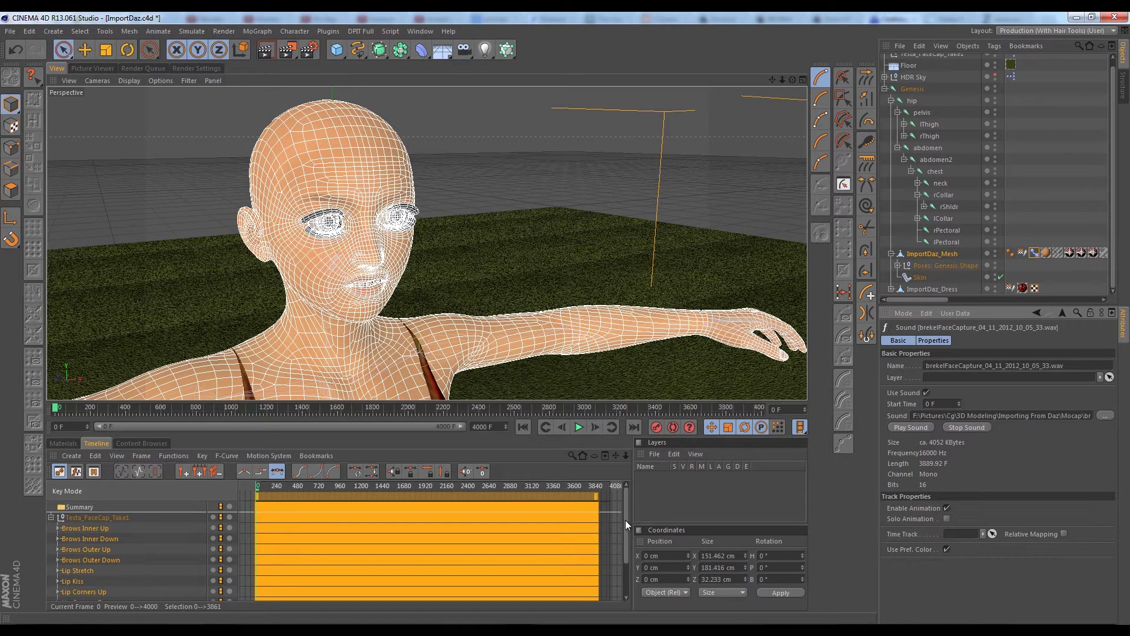
Step: Scrub the timeline around frames 638 and 1235 to test sync, then deselect all keys
drag(625, 520, 630, 568)
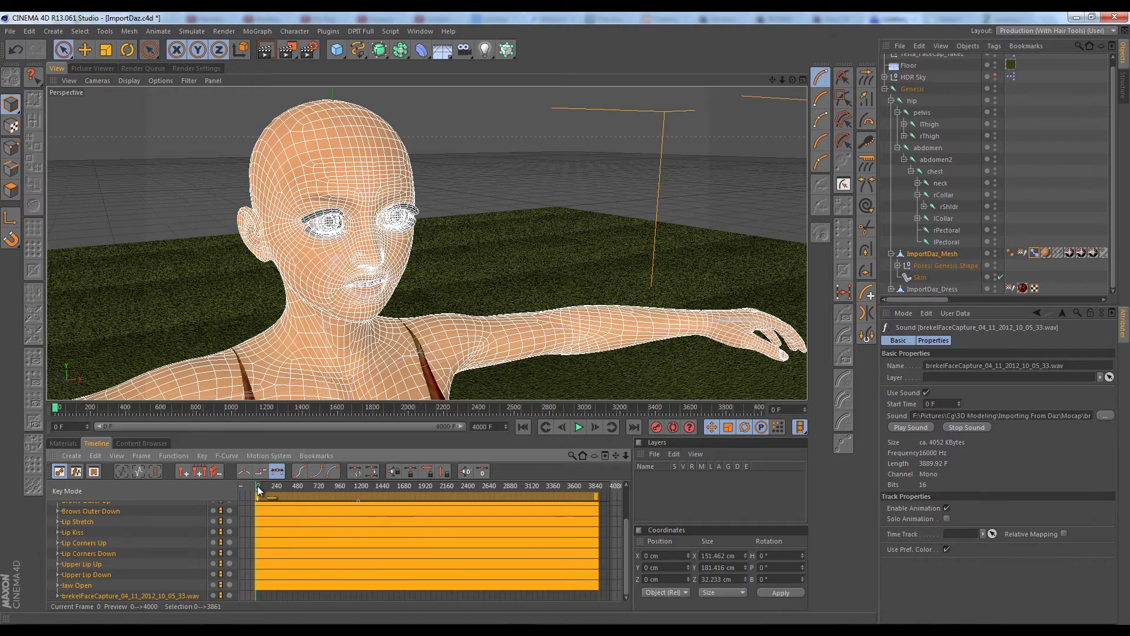
drag(257, 485, 313, 487)
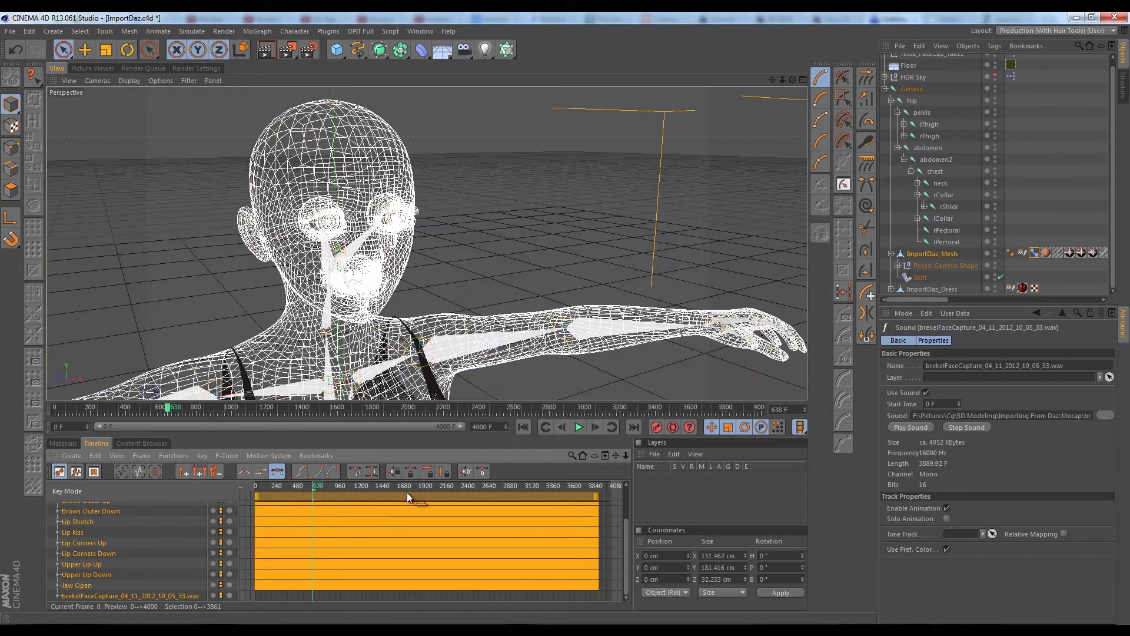
mouse_move(408, 492)
mouse_down()
mouse_move(465, 493)
mouse_move(259, 496)
mouse_up()
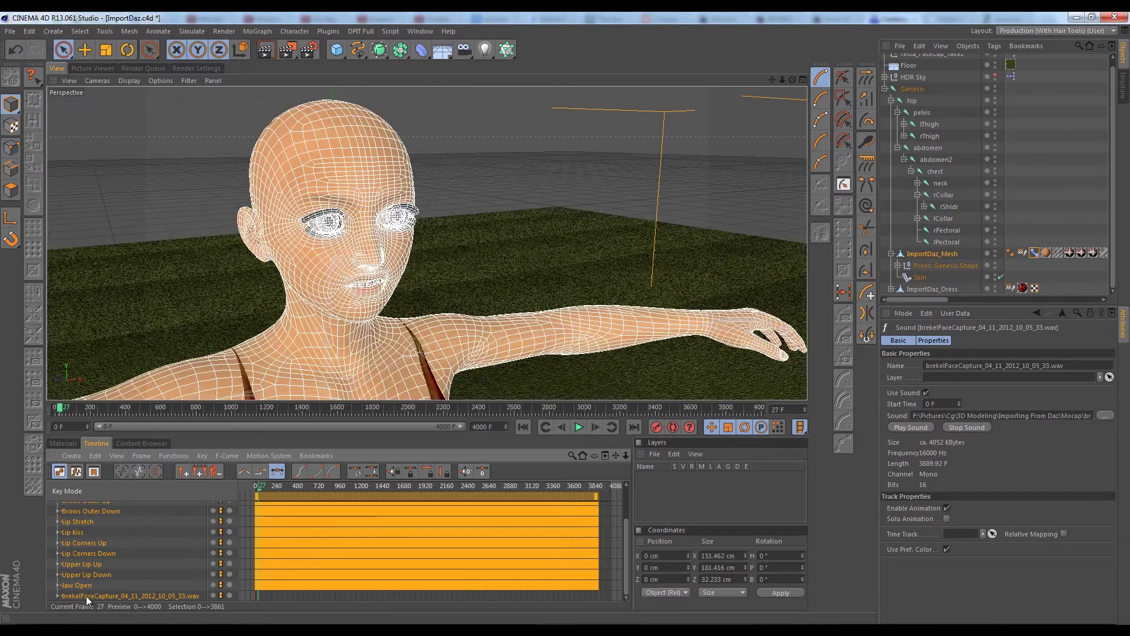
click(91, 592)
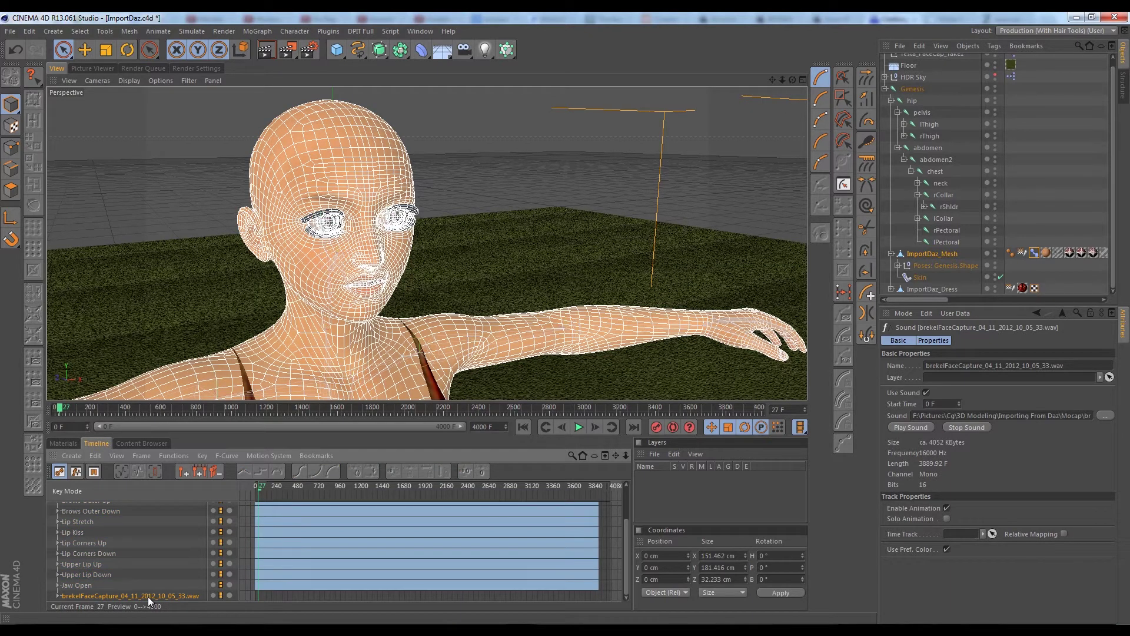
scroll(147, 595, up, 1)
click(198, 560)
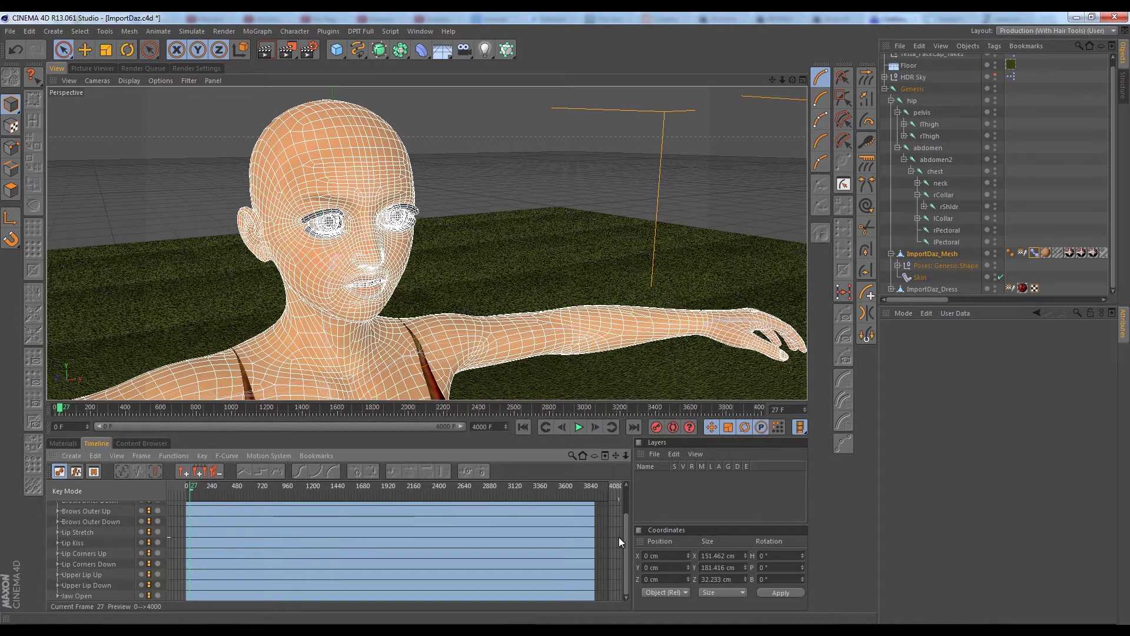
scroll(627, 538, up, 2)
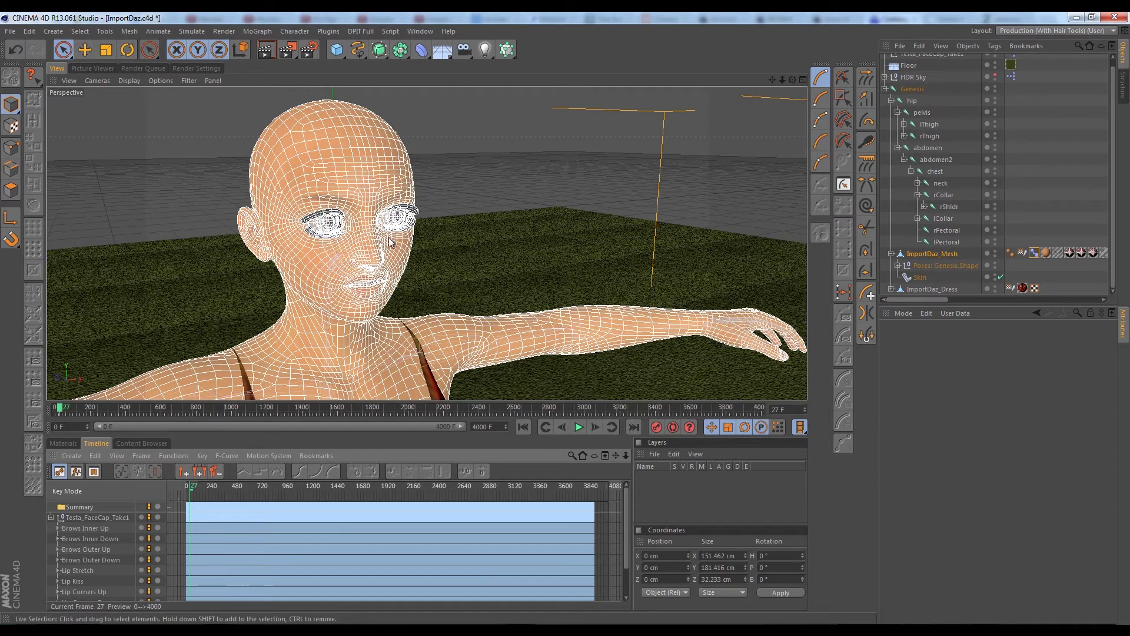
alt+right_drag(281, 320, 191, 418)
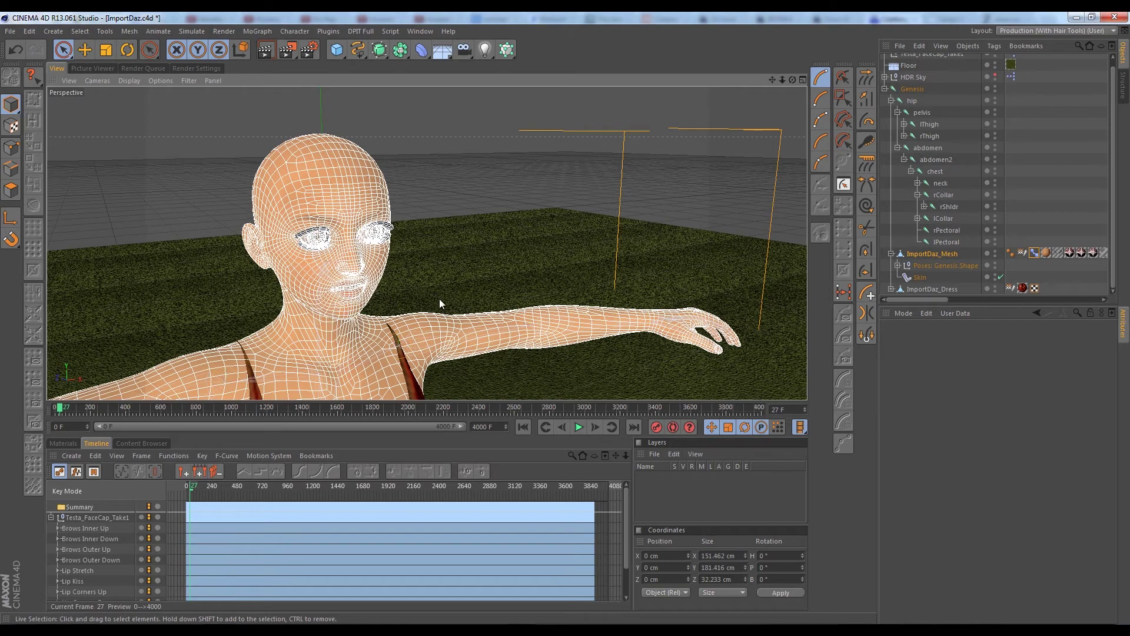
alt+drag(434, 300, 412, 271)
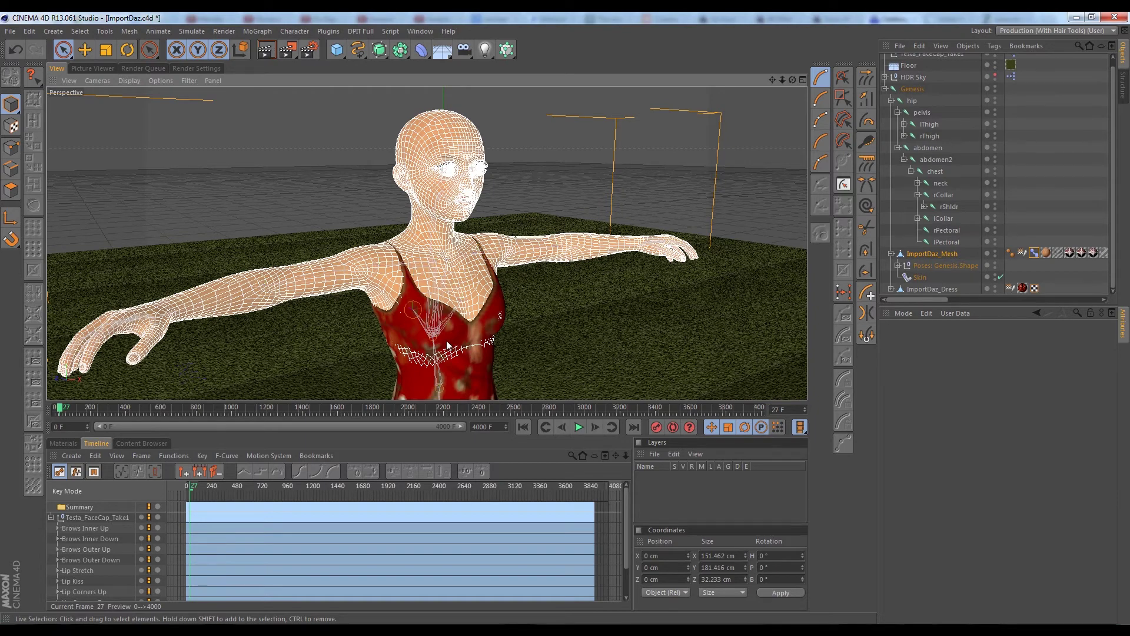
scroll(441, 230, up, 2)
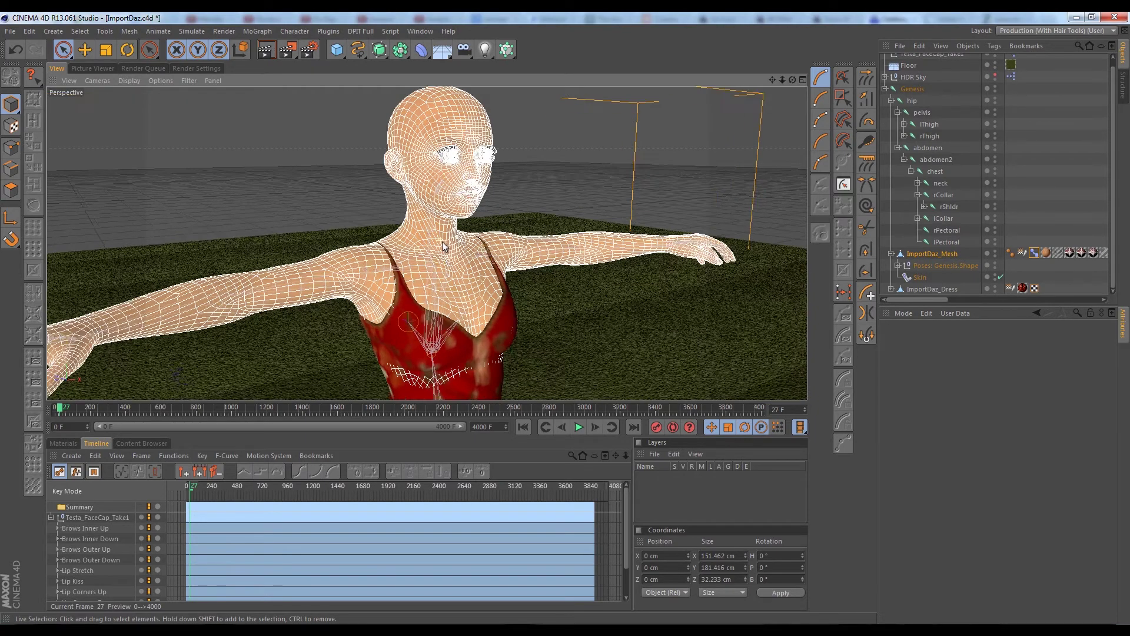
scroll(444, 215, up, 2)
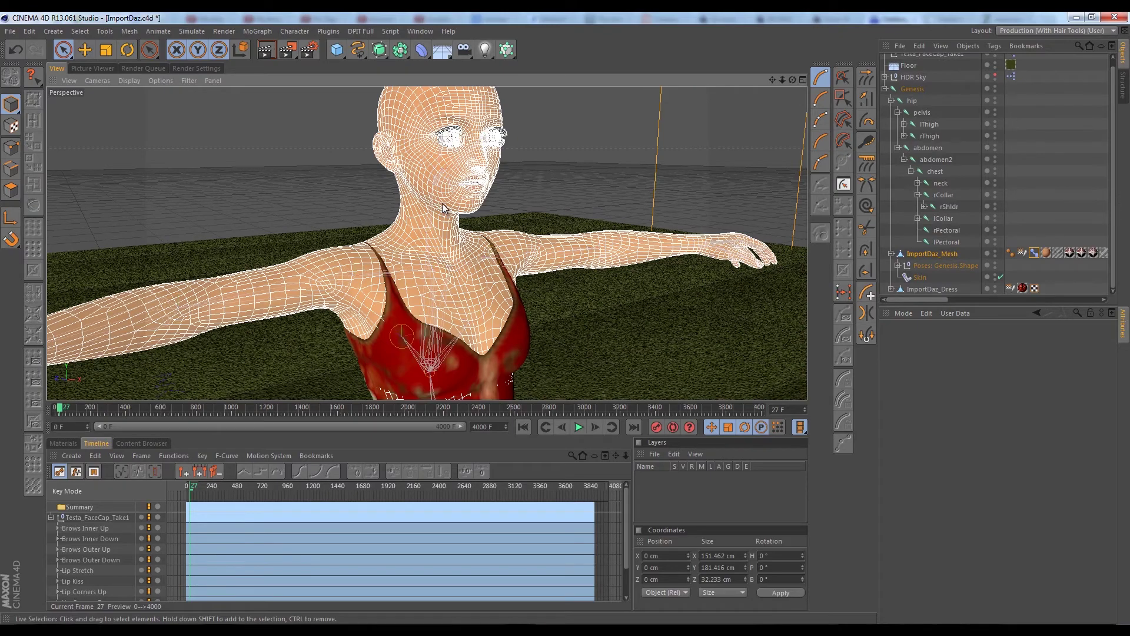
alt+drag(442, 215, 421, 203)
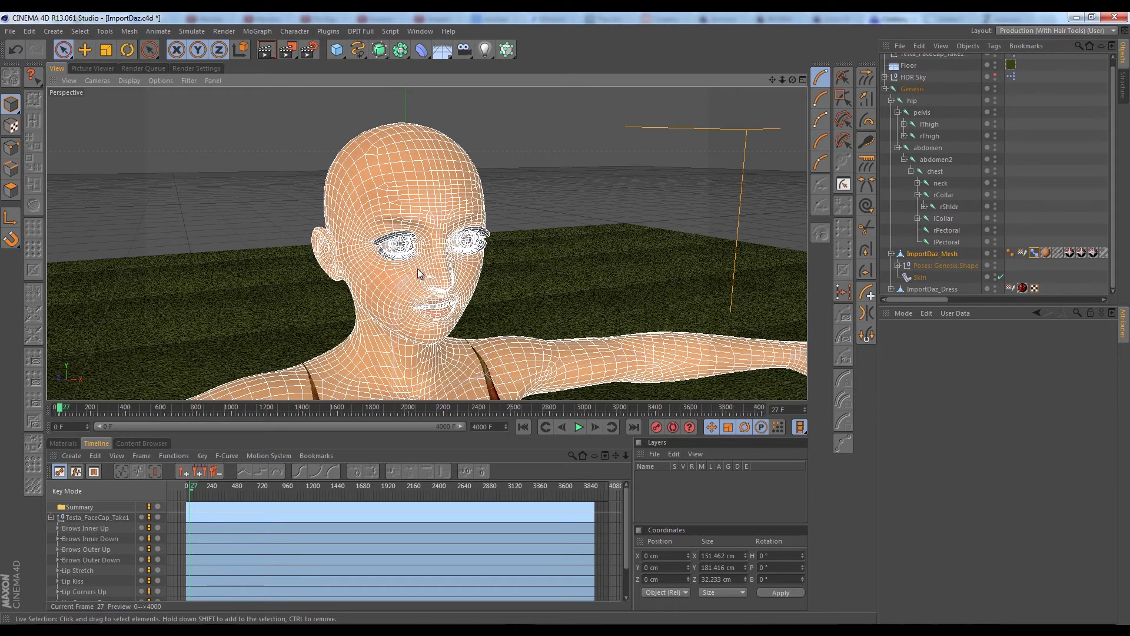
Step: Orbit and zoom around the character's face, then switch to the Picture Viewer's rendered sequence
scroll(417, 269, down, 2)
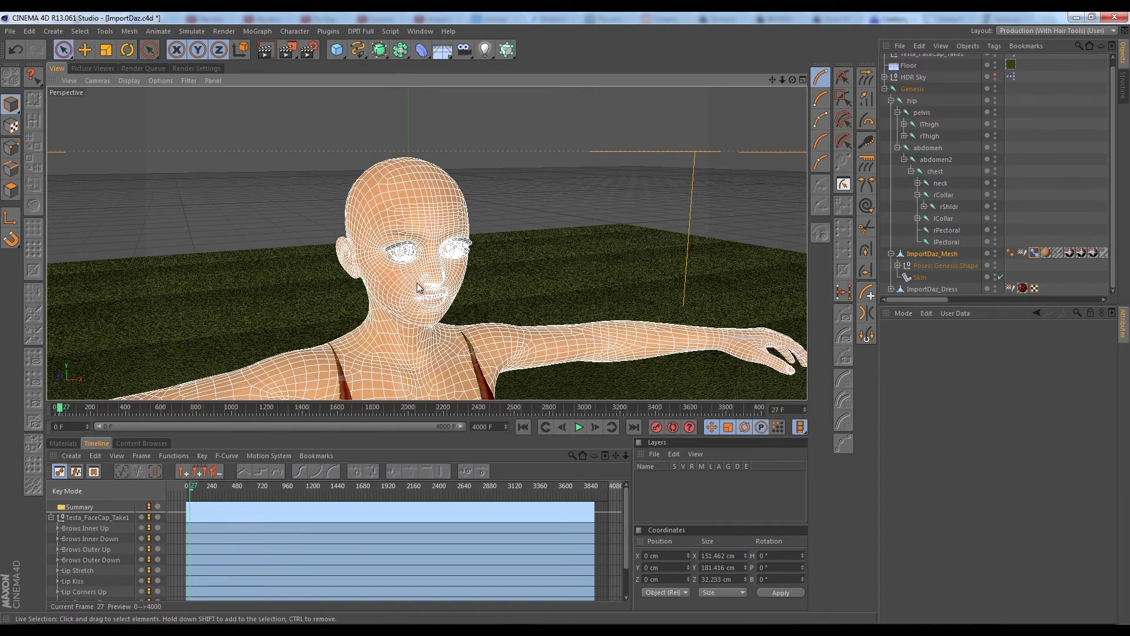
alt+middle_drag(417, 275, 415, 235)
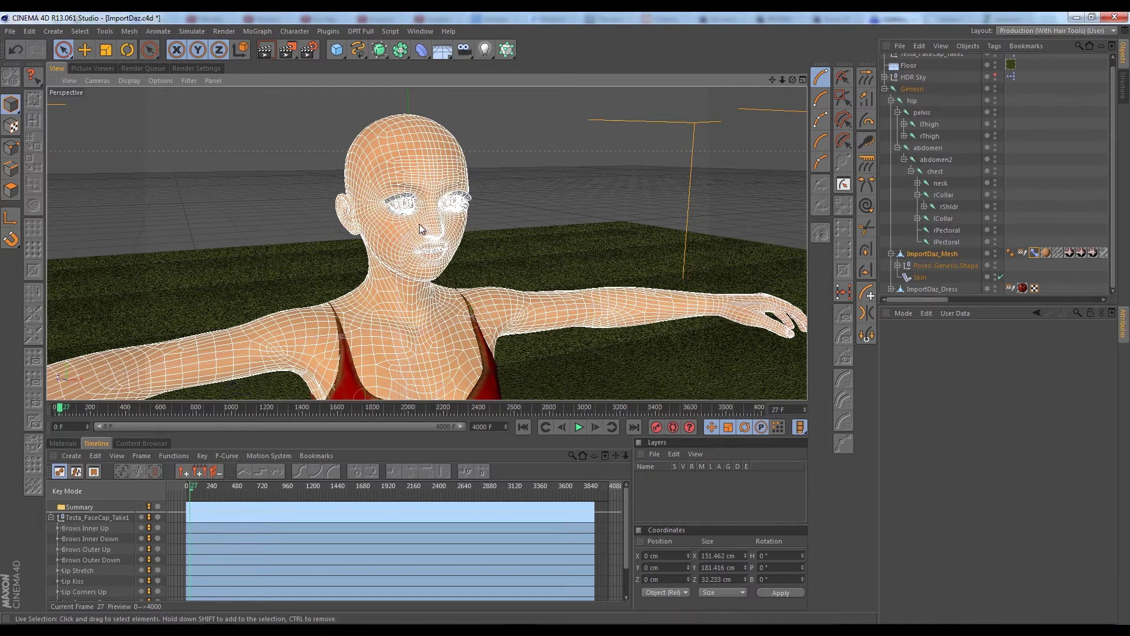
scroll(424, 188, up, 2)
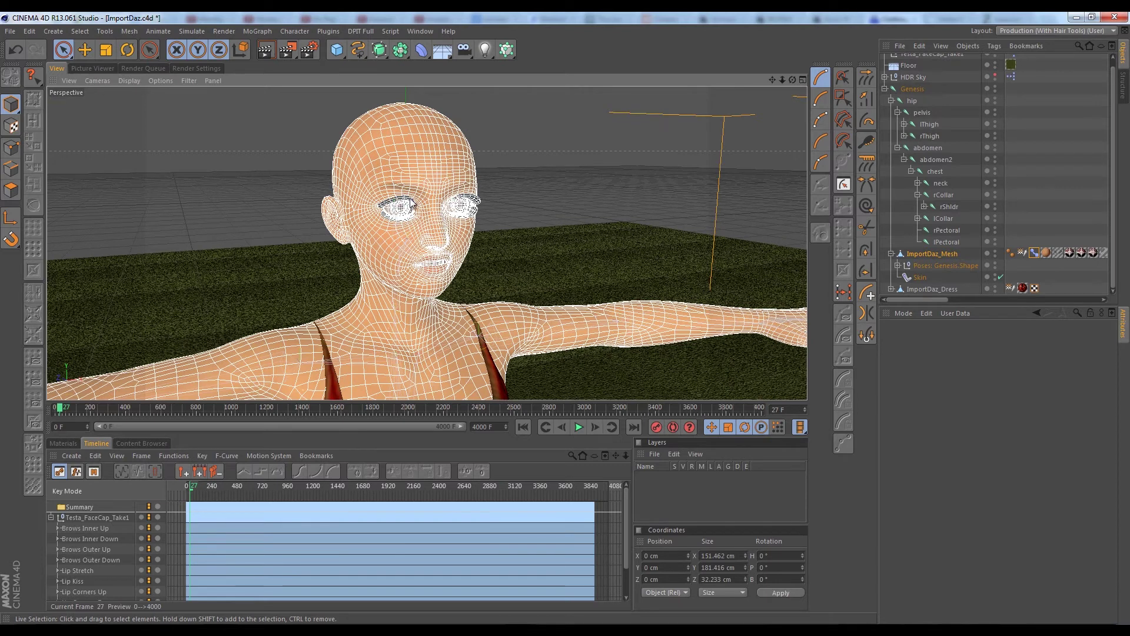
scroll(414, 205, up, 1)
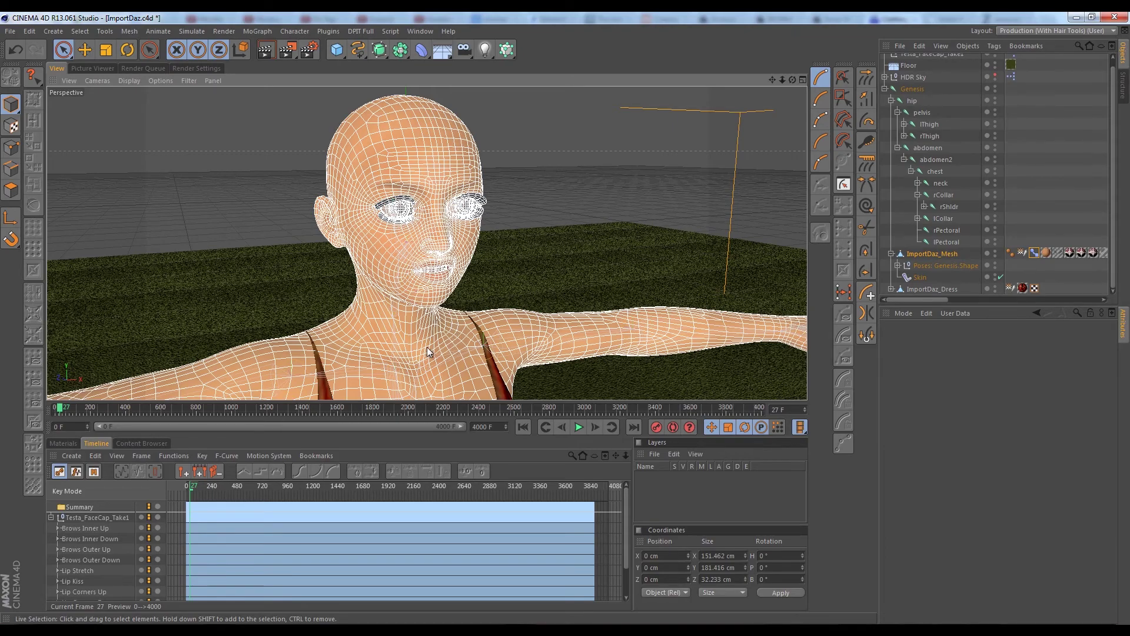
alt+drag(426, 347, 390, 322)
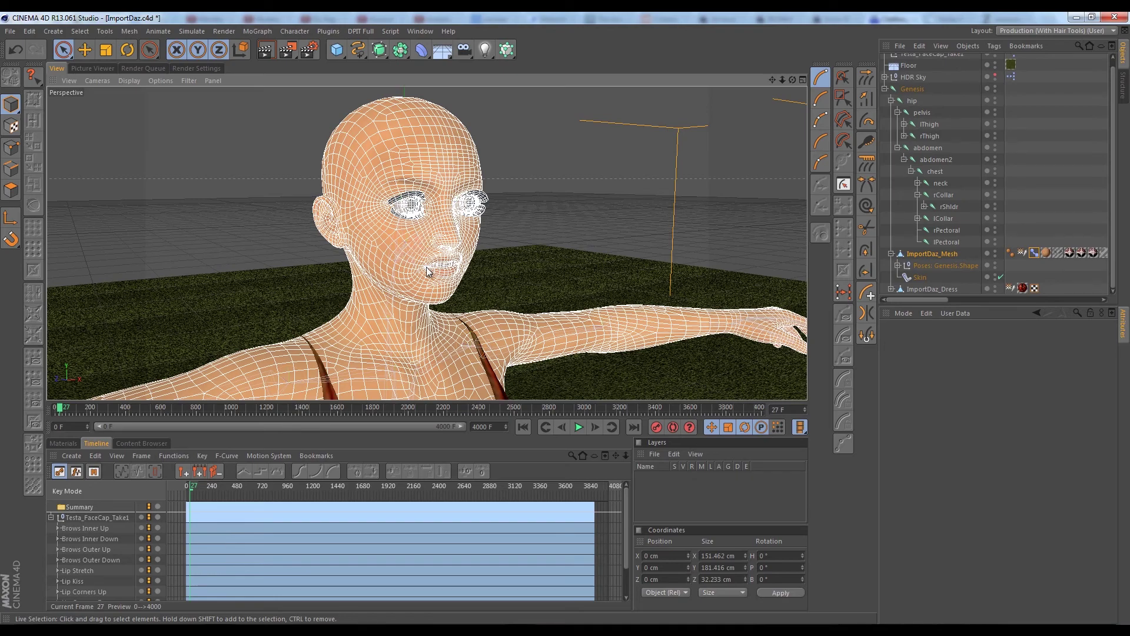
scroll(401, 267, down, 4)
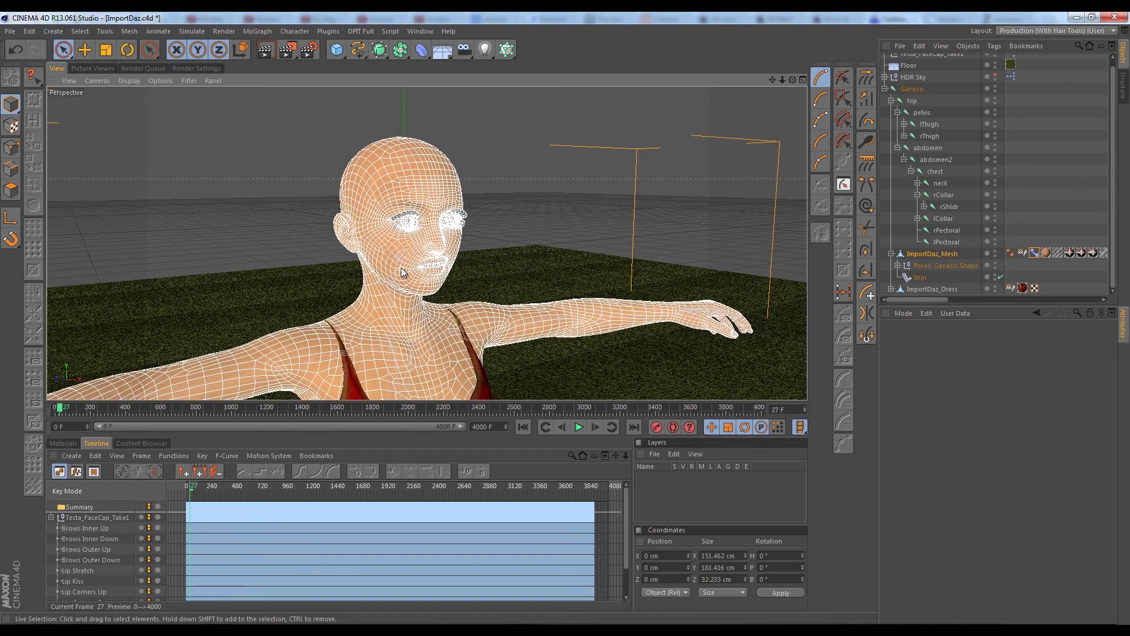
mouse_move(416, 248)
alt+mouse_down()
mouse_move(231, 259)
mouse_move(419, 260)
mouse_move(258, 258)
mouse_move(414, 256)
mouse_move(395, 227)
mouse_move(311, 263)
mouse_move(166, 242)
mouse_move(328, 259)
mouse_move(423, 246)
mouse_move(406, 251)
alt+mouse_up()
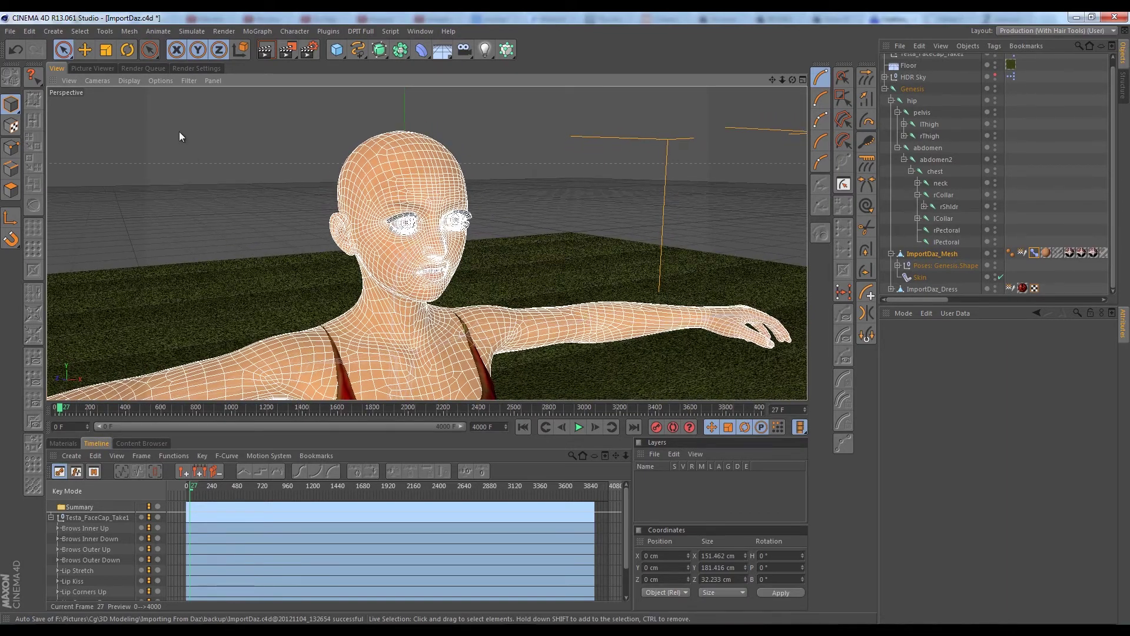
click(104, 65)
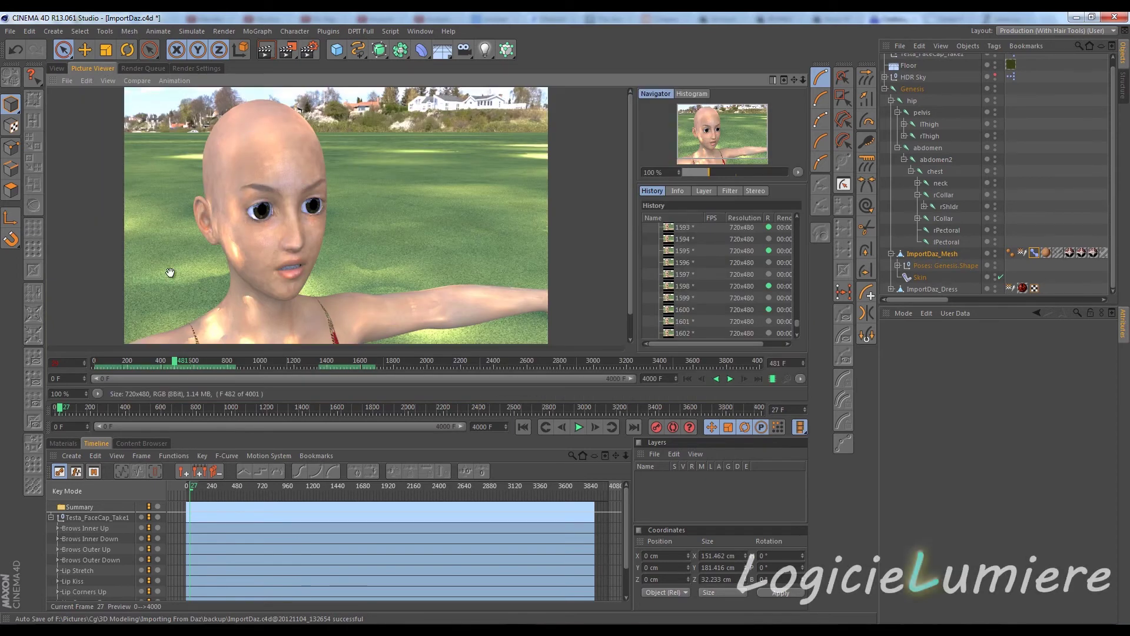